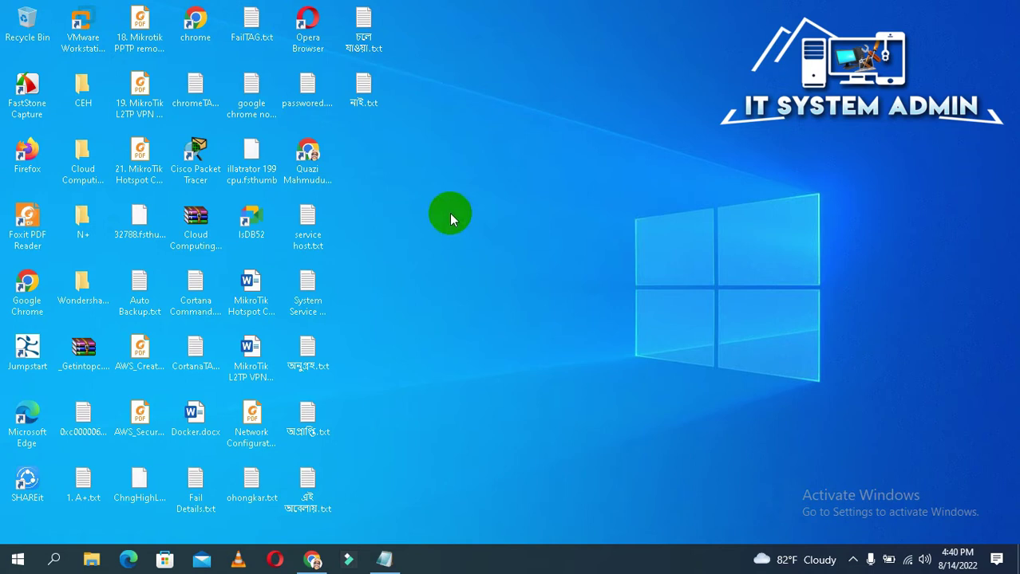
Step: Create a new folder named MyFiles on the desktop
right_click(449, 215)
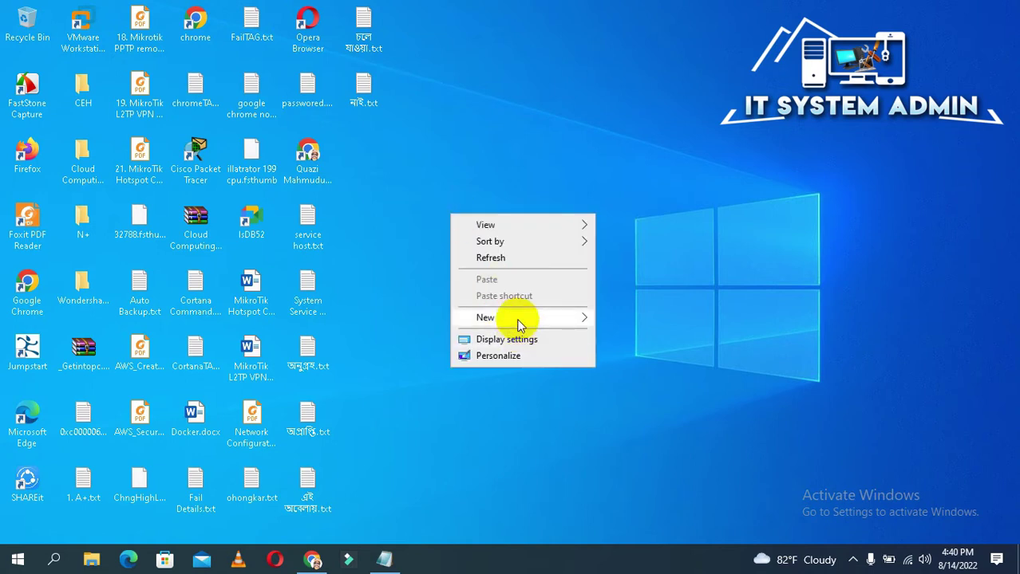
mouse_move(518, 323)
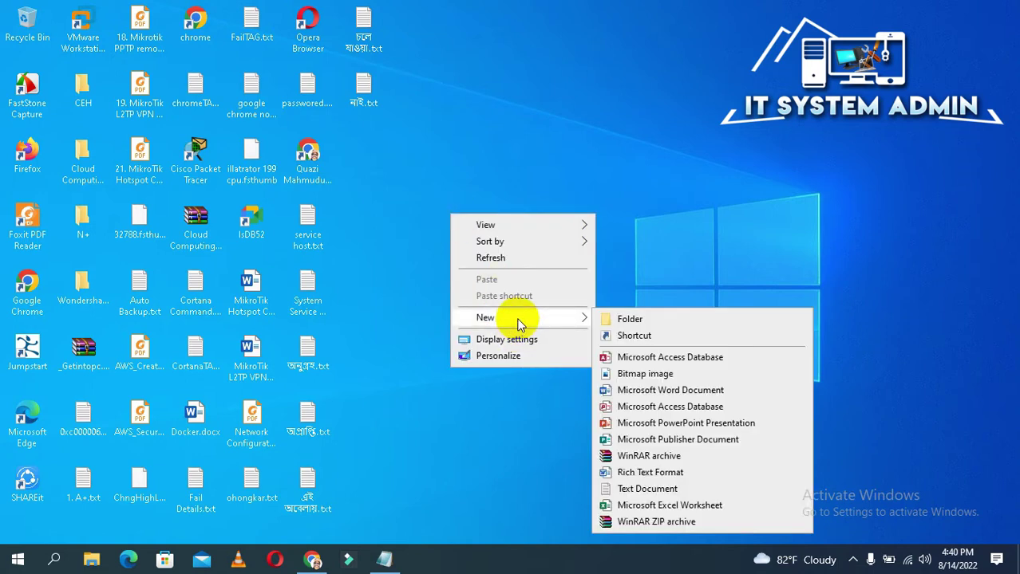
left_click(630, 320)
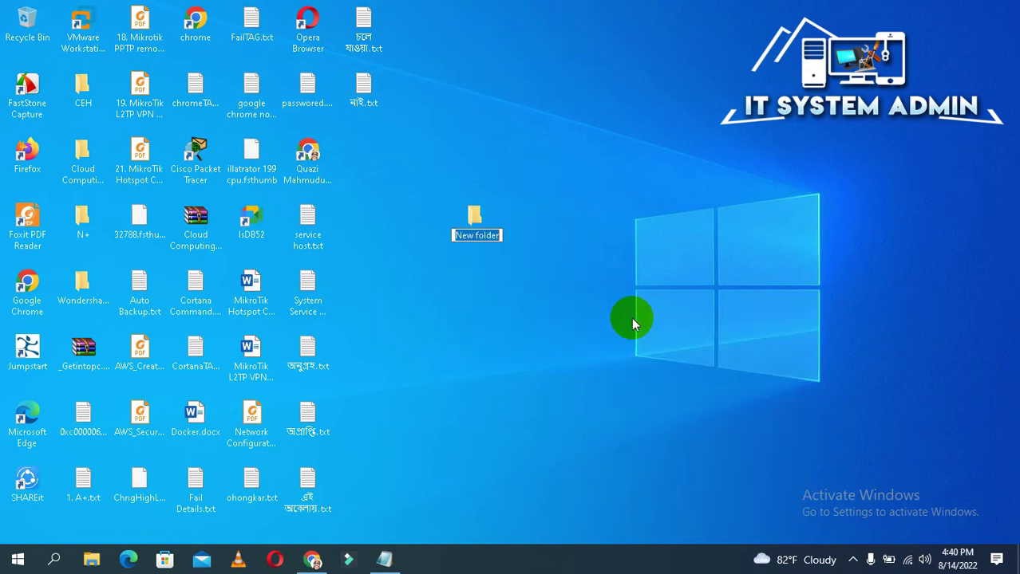
type("MyF")
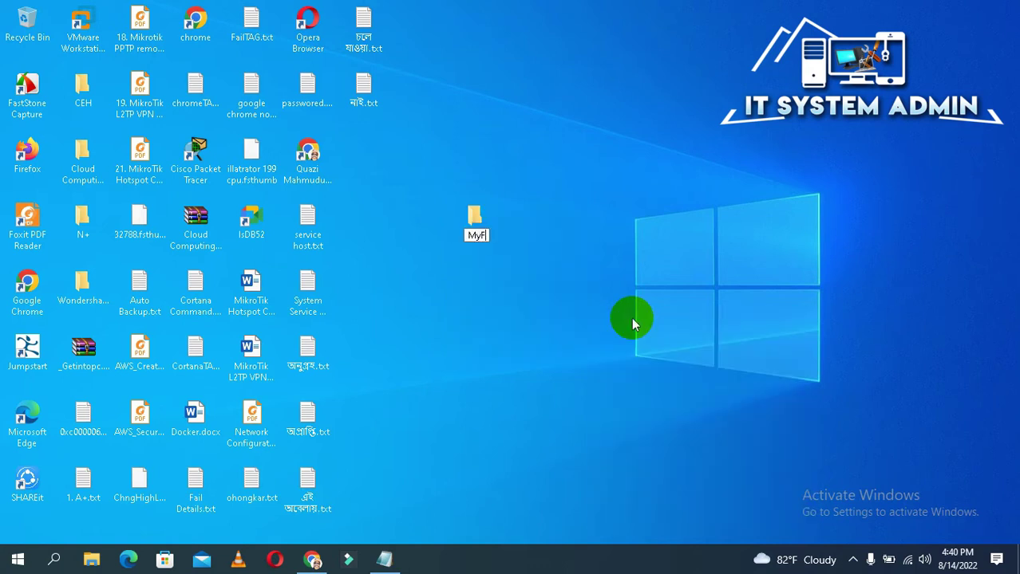
type("iles")
key("Return")
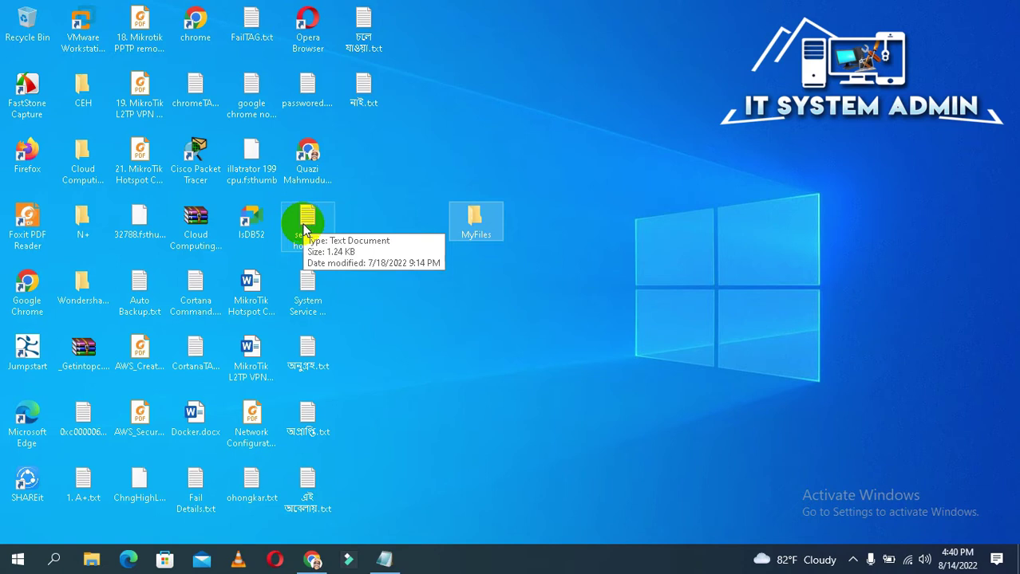
Step: Move service host.txt and System Service Exception TAG.txt from the desktop into MyFiles, and open that folder in a non-maximized window
left_click_drag(306, 225, 474, 216)
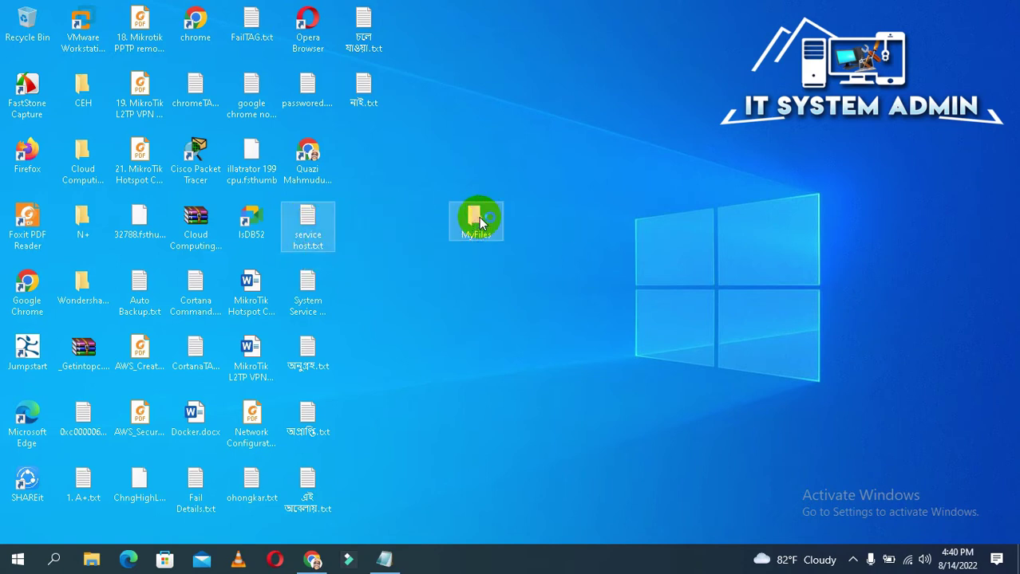
left_click_drag(306, 287, 468, 216)
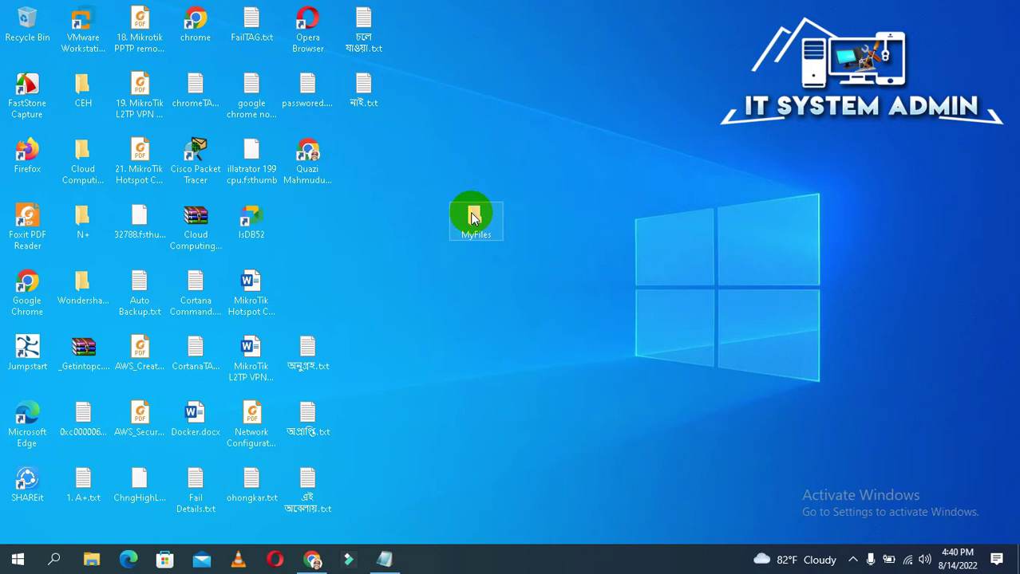
double_click(472, 215)
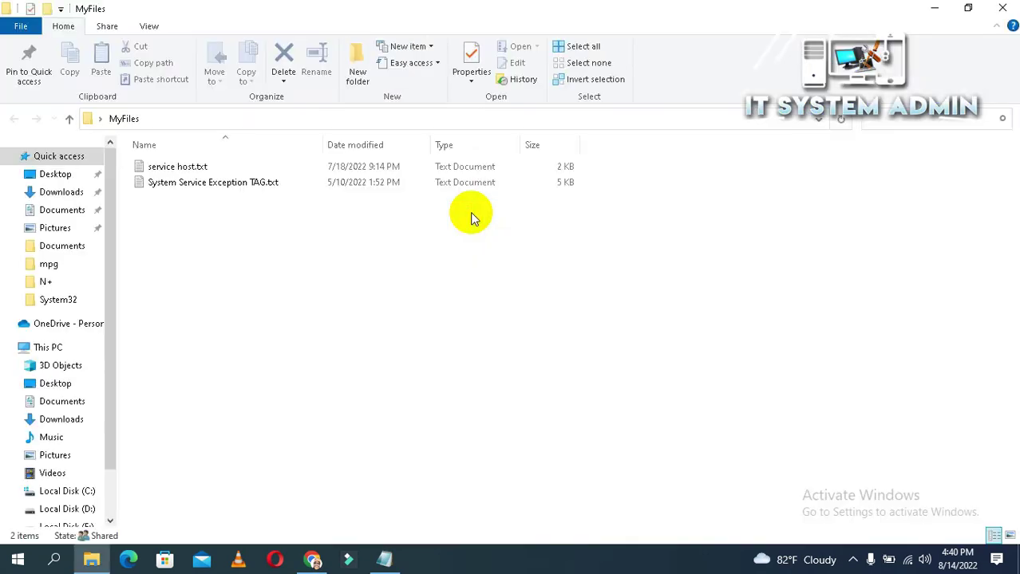
left_click(968, 10)
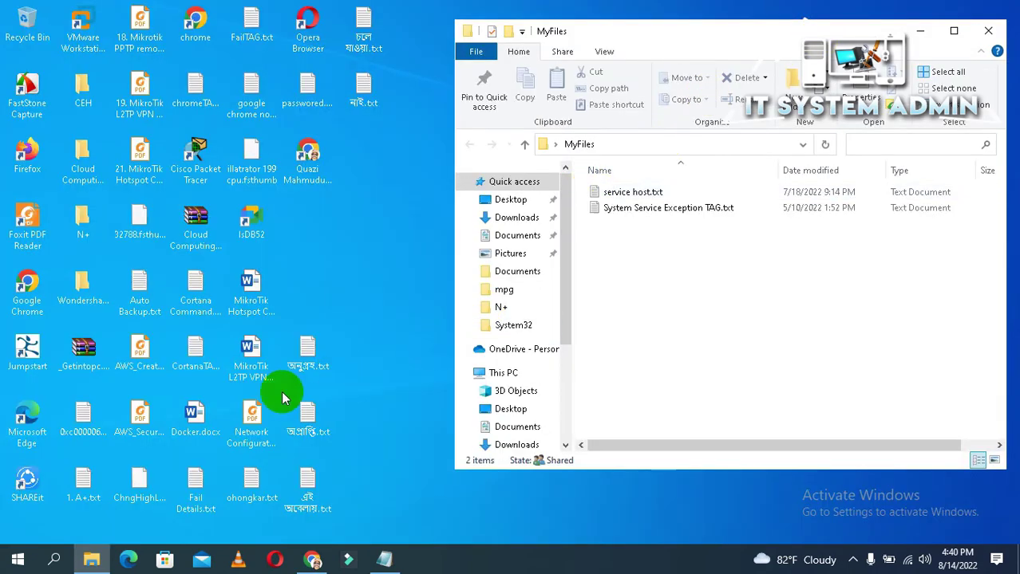
Step: Open a second, non-maximized File Explorer window beside MyFiles and go to Local Disk (E:)
left_click(56, 561)
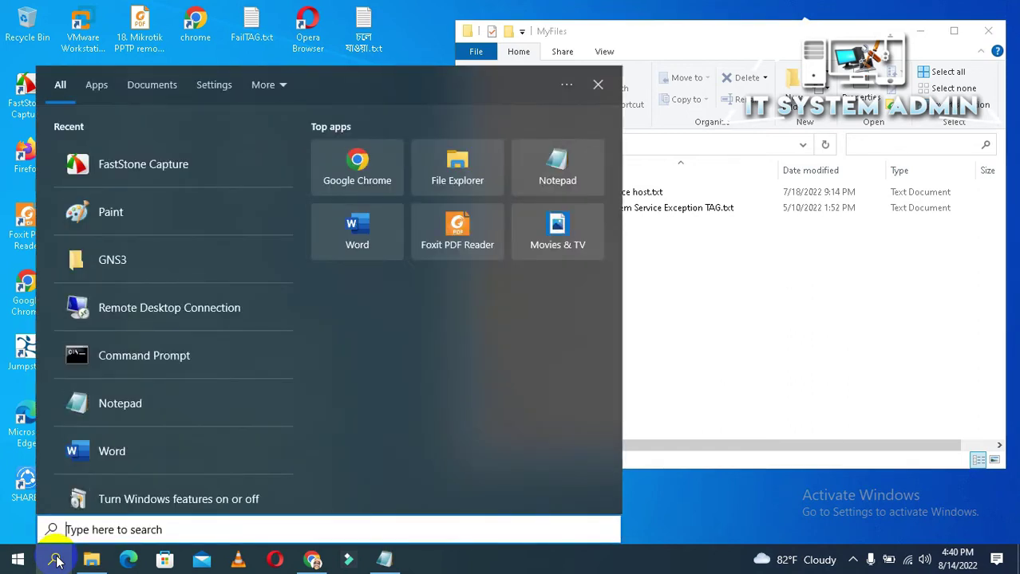
type("fil")
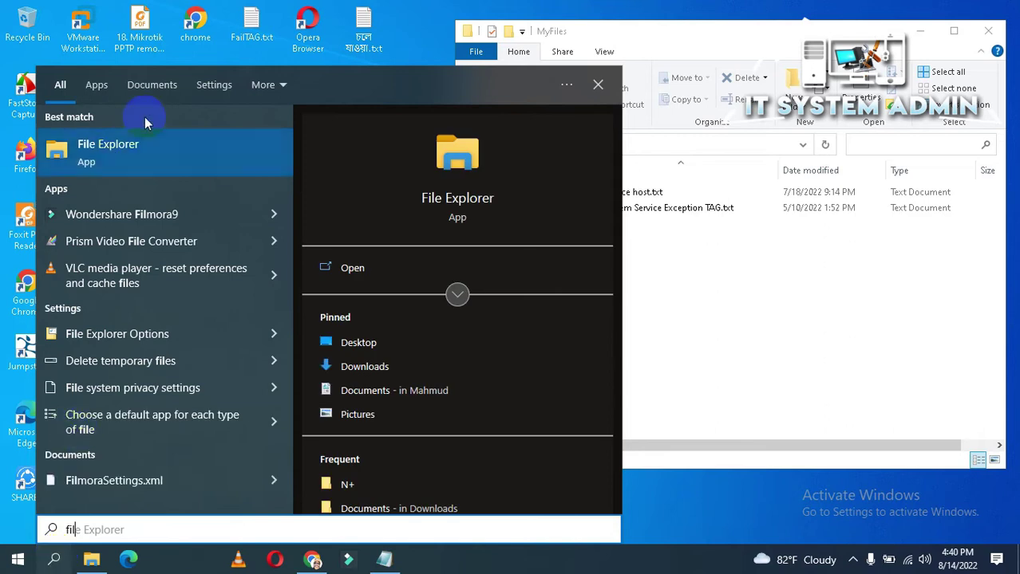
left_click(137, 153)
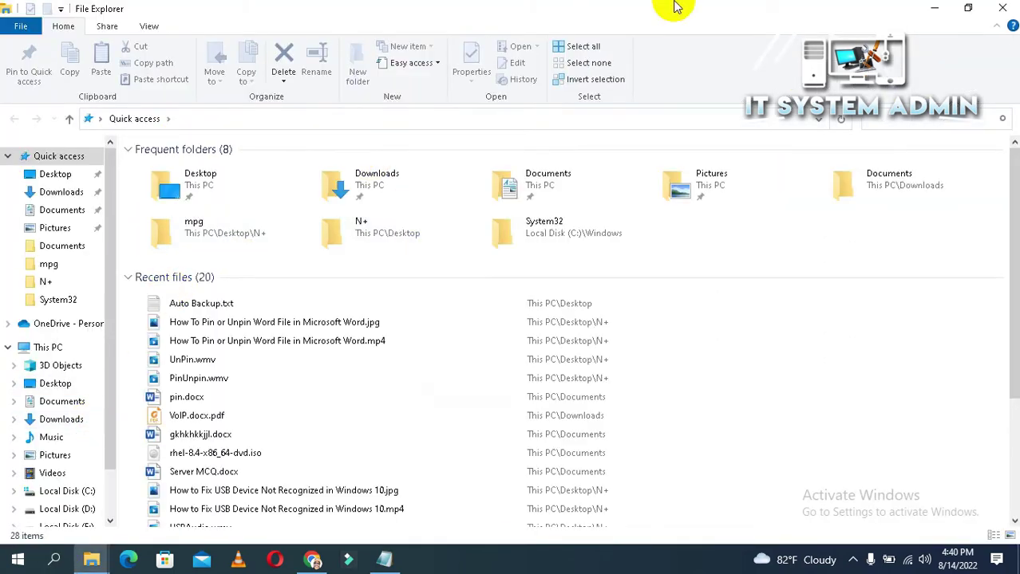
left_click(968, 7)
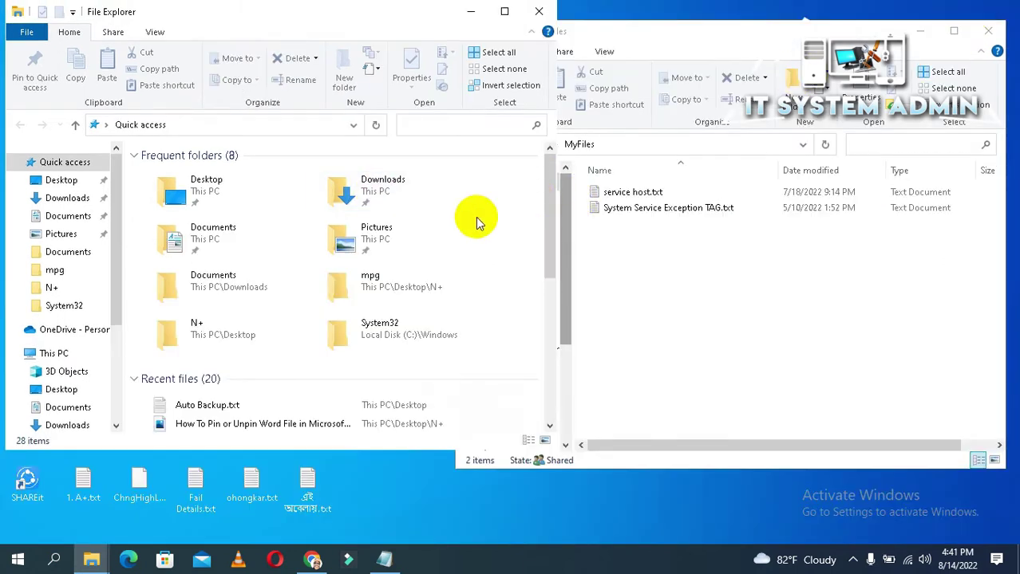
left_click_drag(115, 264, 115, 375)
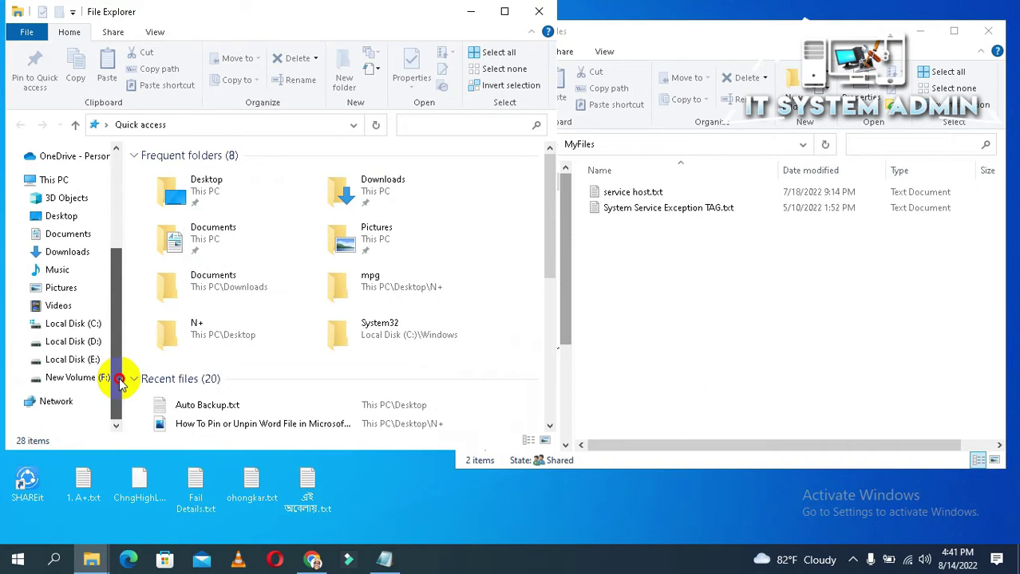
left_click(71, 363)
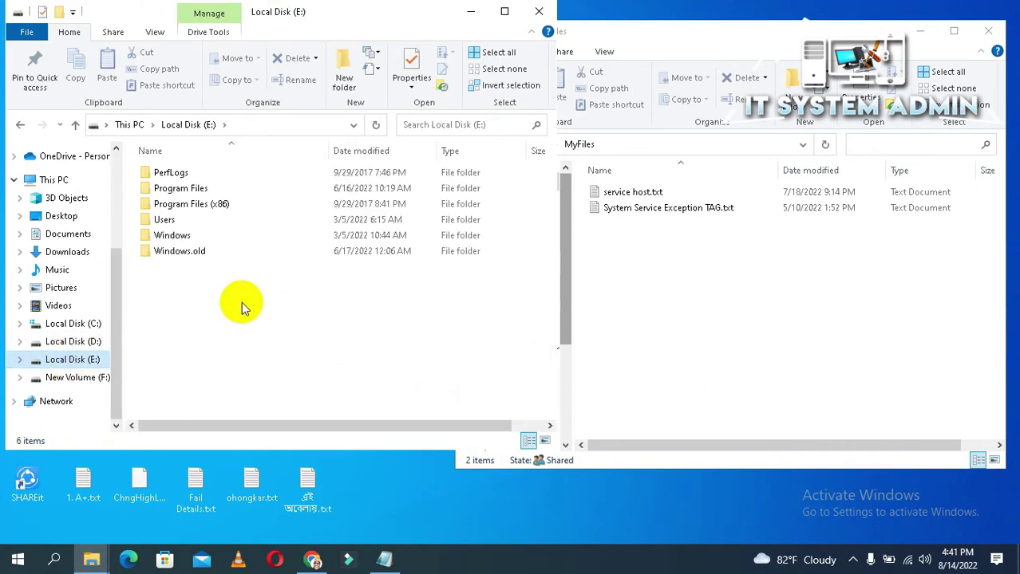
Step: Create a folder named Backup on Local Disk (E:) and open it
right_click(199, 310)
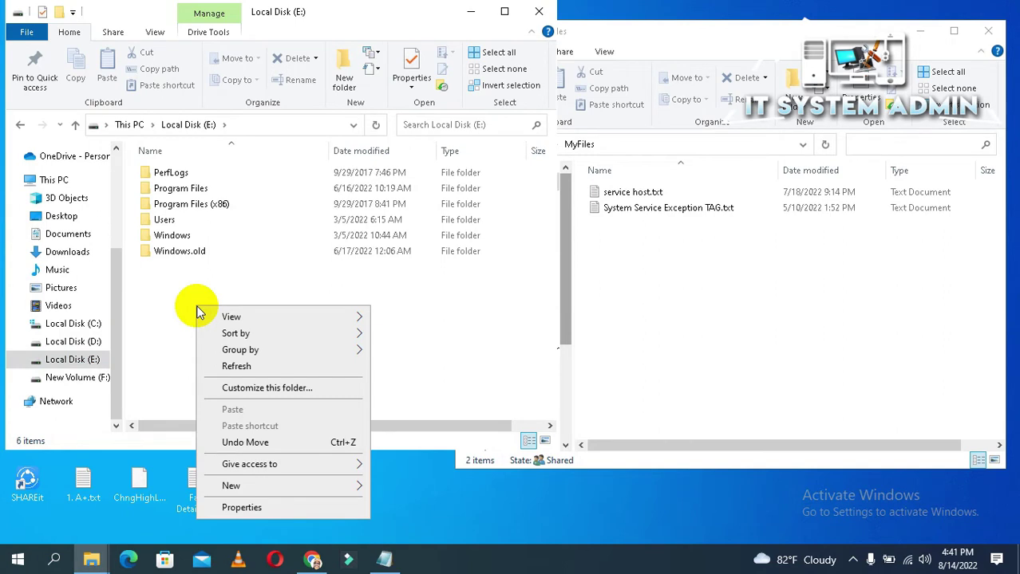
mouse_move(273, 485)
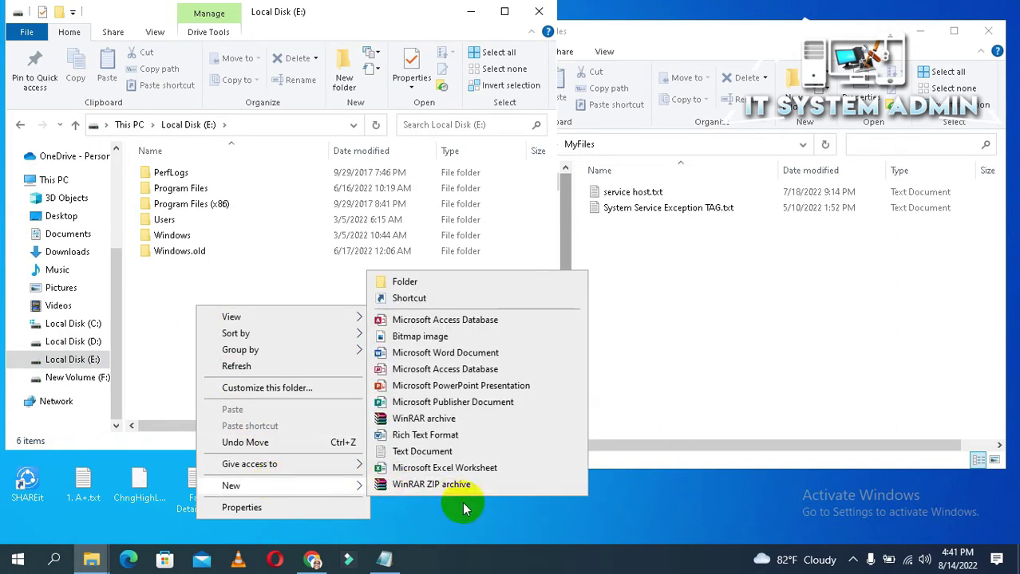
left_click(403, 282)
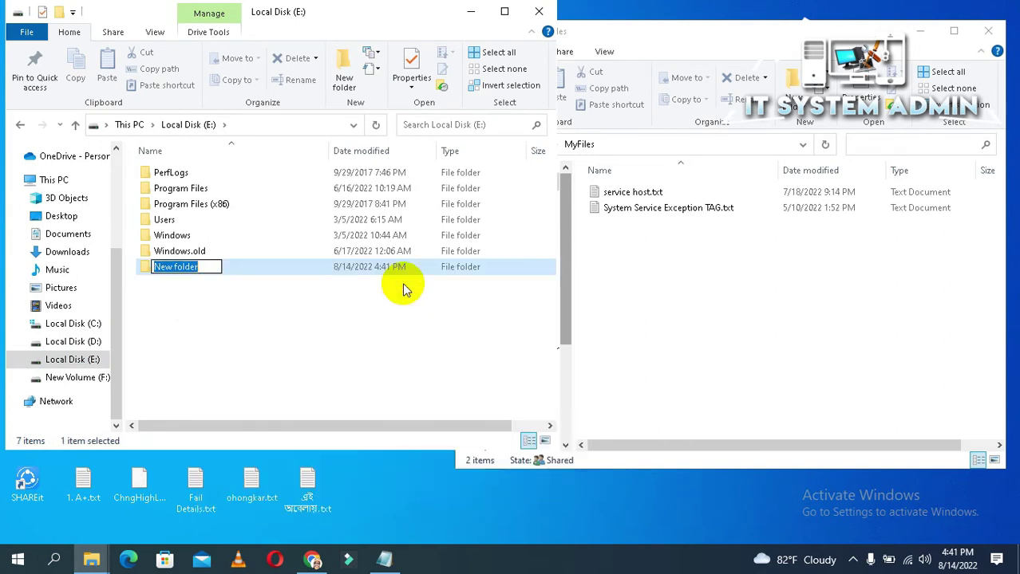
type("Bac")
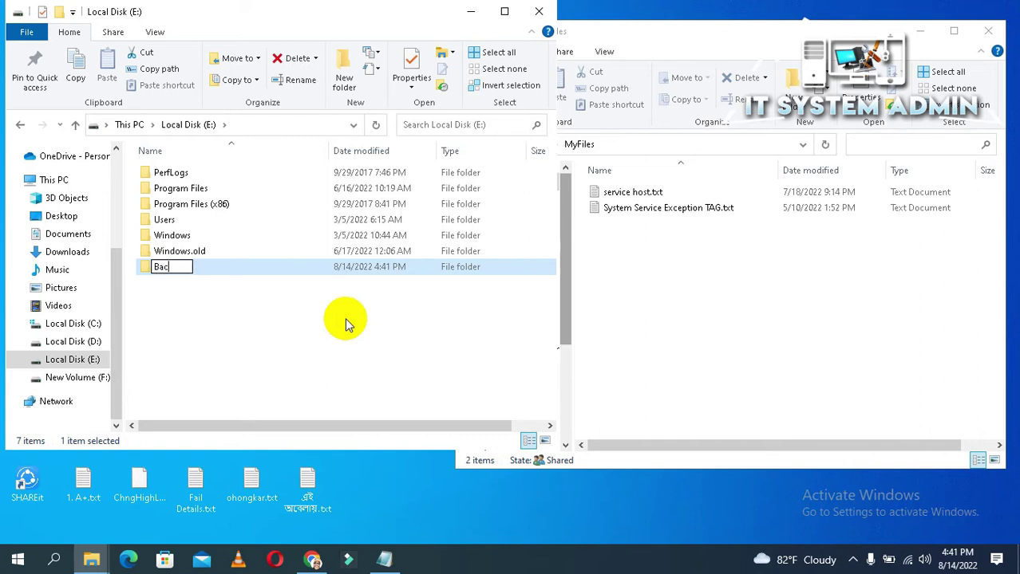
type("kup")
left_click(308, 327)
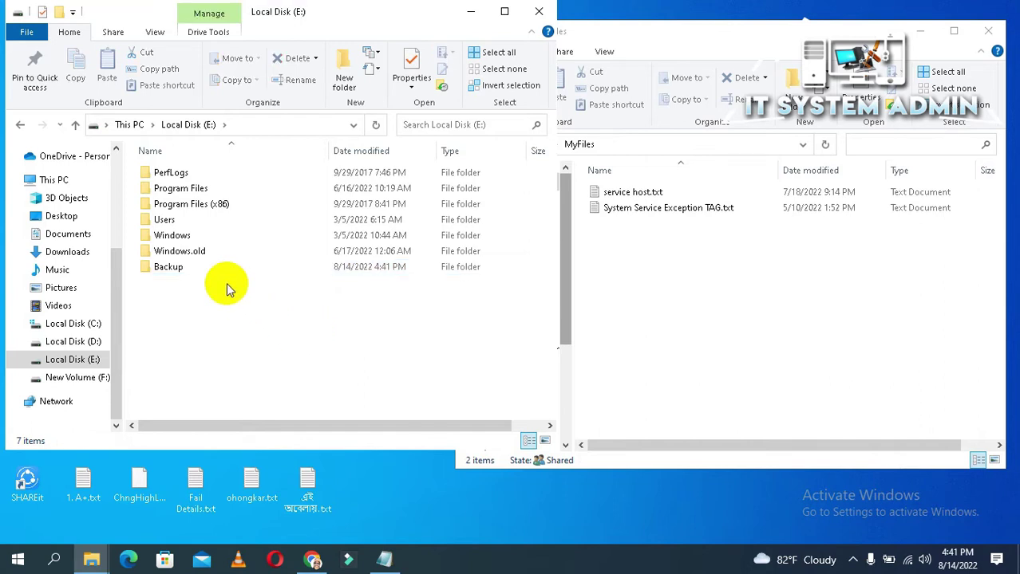
double_click(208, 267)
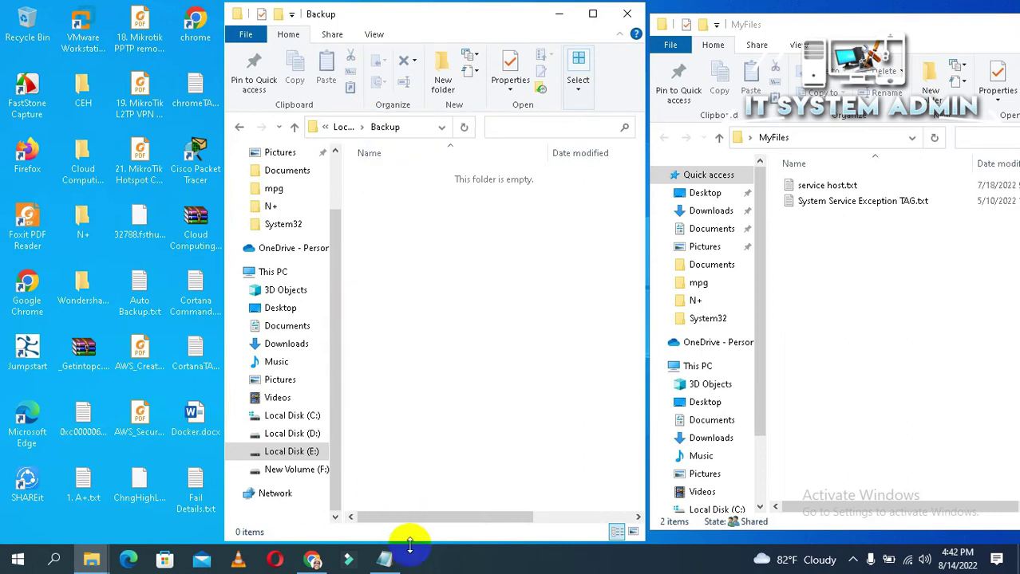
Step: In the Auto Backup.txt Notepad window, replace the source folder placeholder of the xcopy command with the full path of MyFiles
left_click(386, 560)
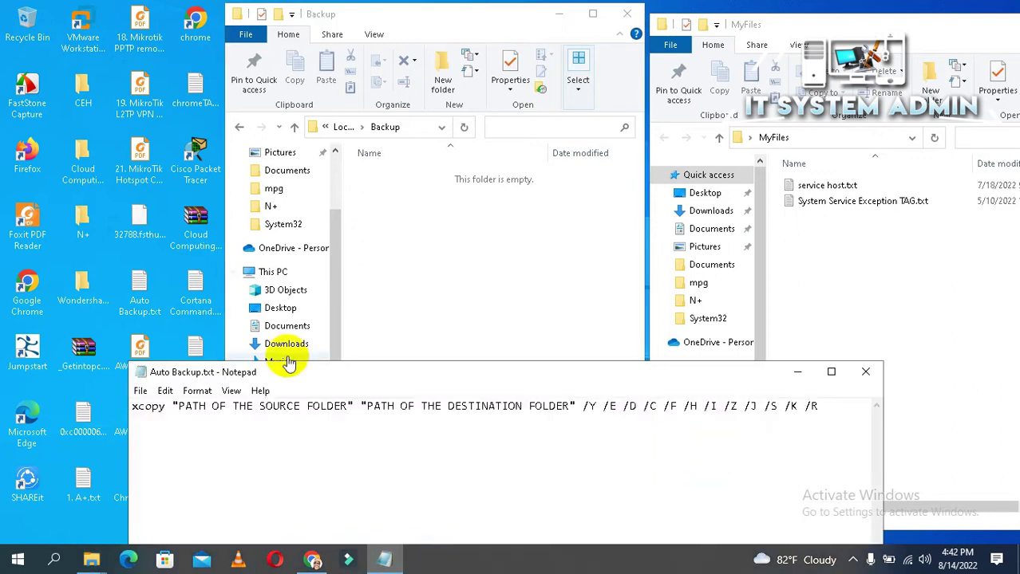
left_click_drag(318, 365, 212, 172)
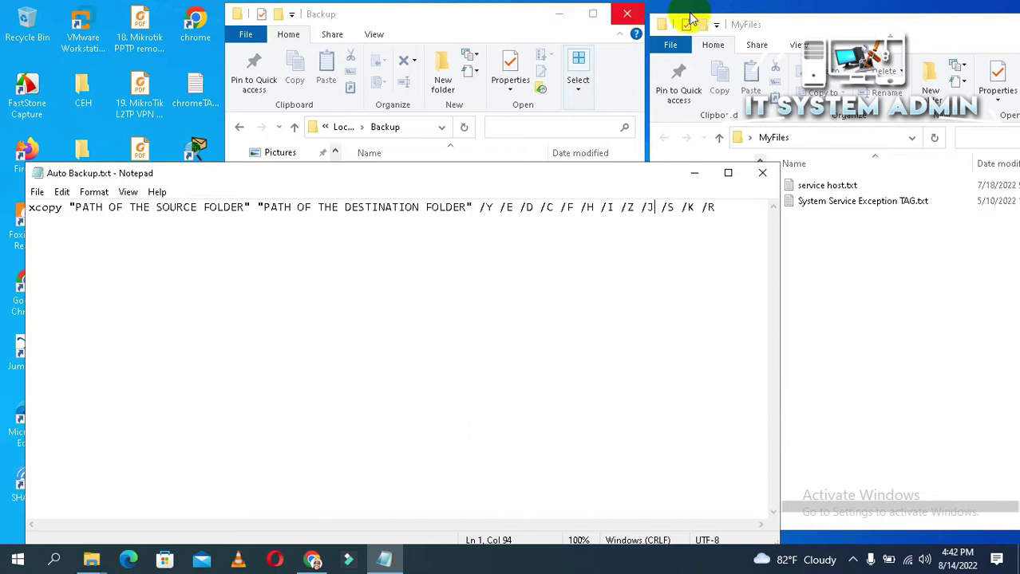
left_click(785, 23)
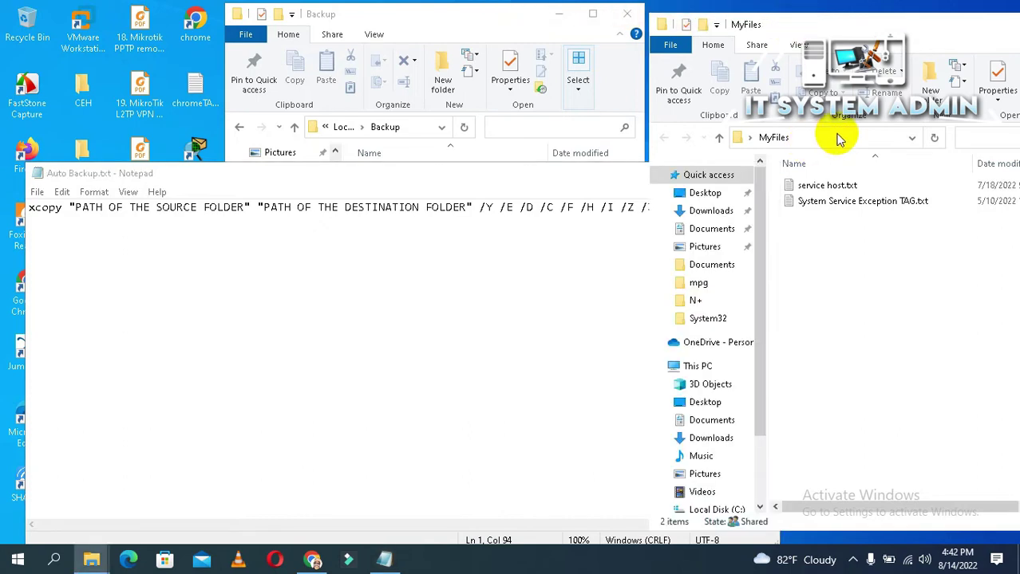
left_click(868, 138)
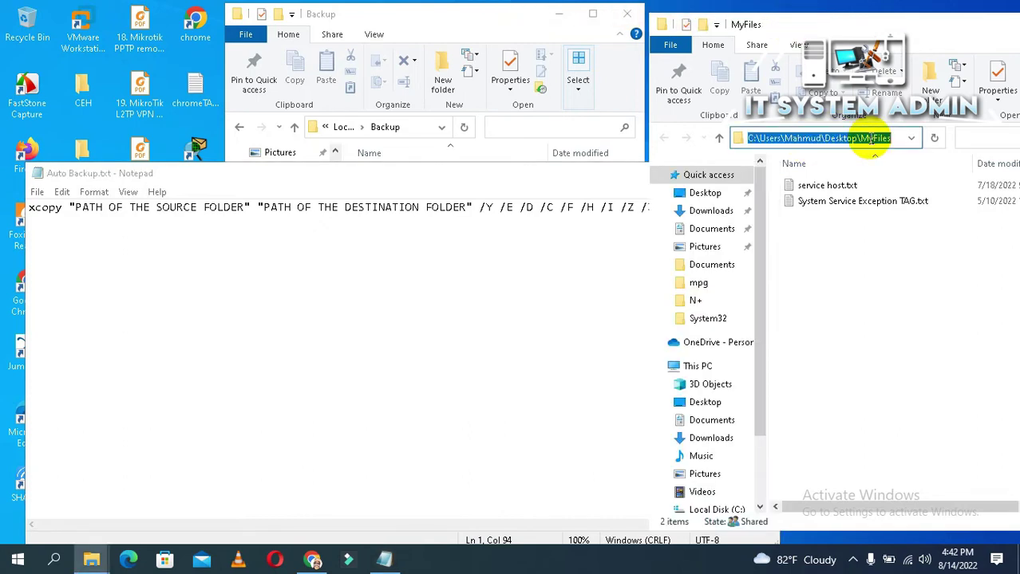
right_click(822, 140)
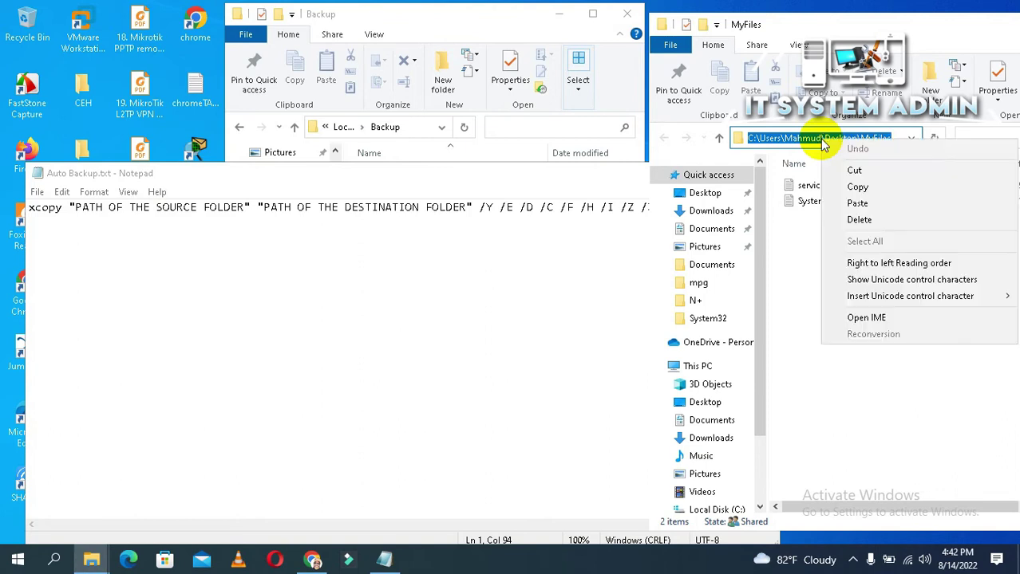
left_click(854, 186)
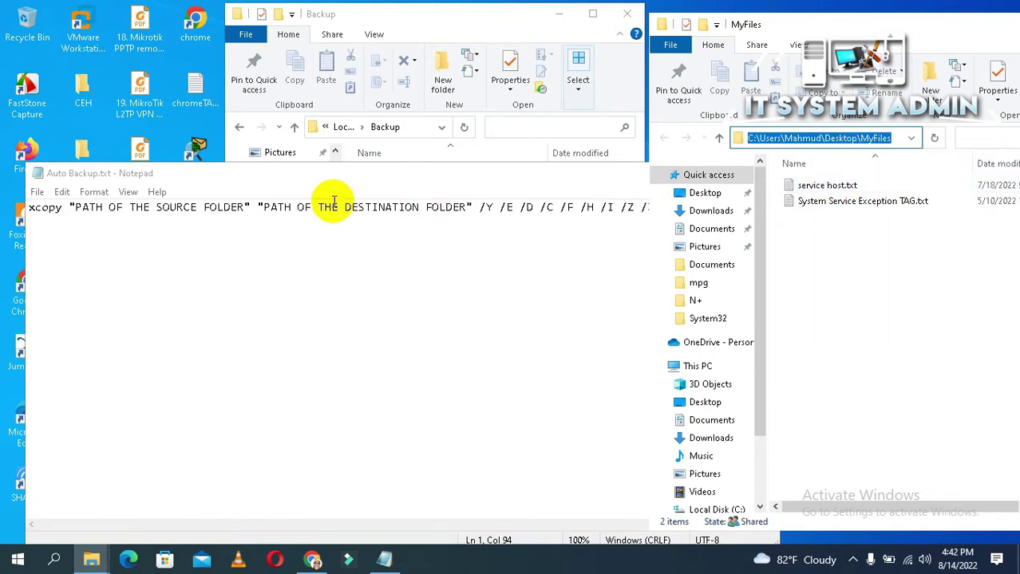
left_click_drag(243, 205, 76, 209)
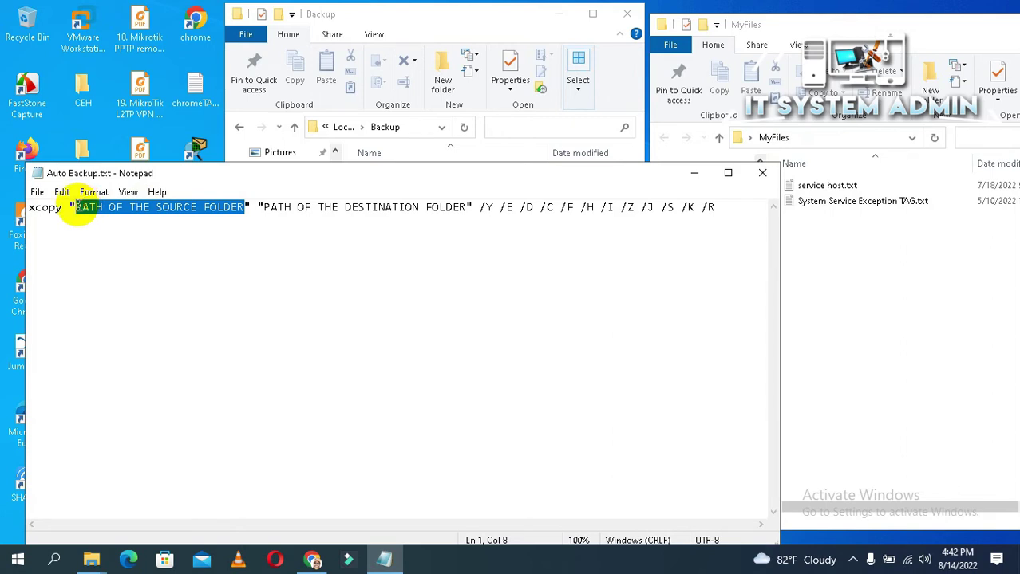
key("ctrl+v")
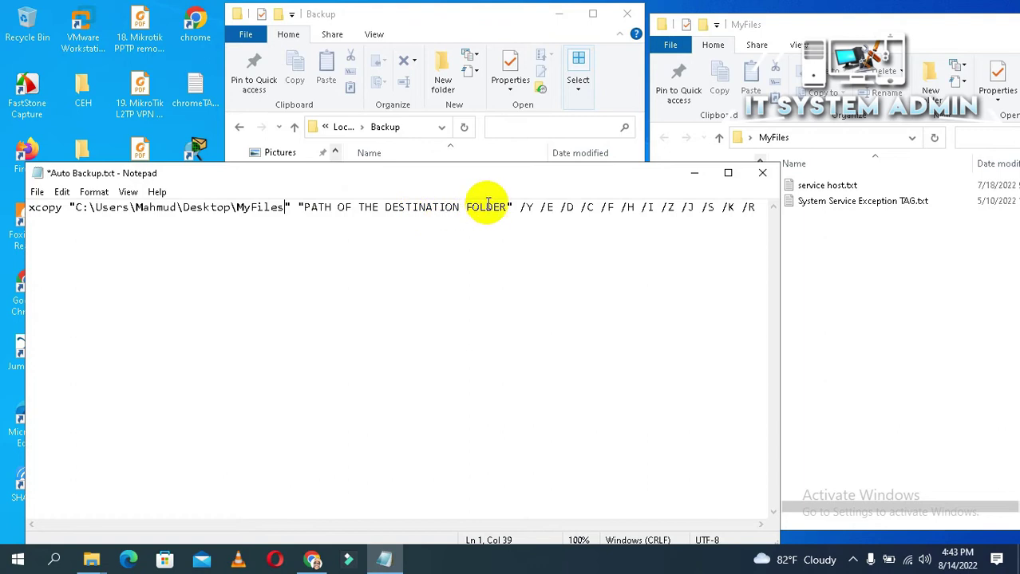
Step: Replace the destination folder placeholder in the xcopy command with the Backup folder's path, E:\Backup
left_click(417, 18)
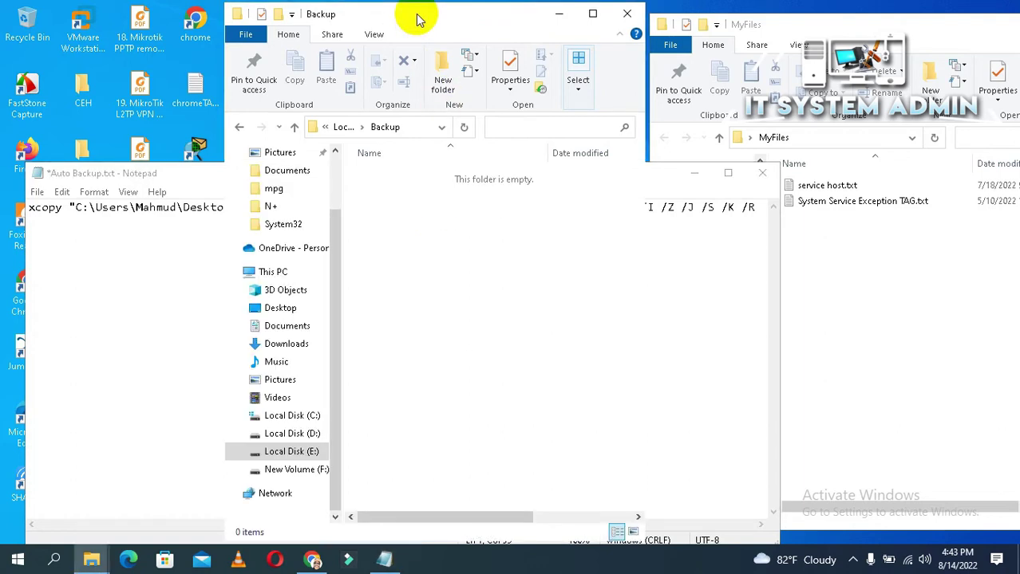
left_click(411, 130)
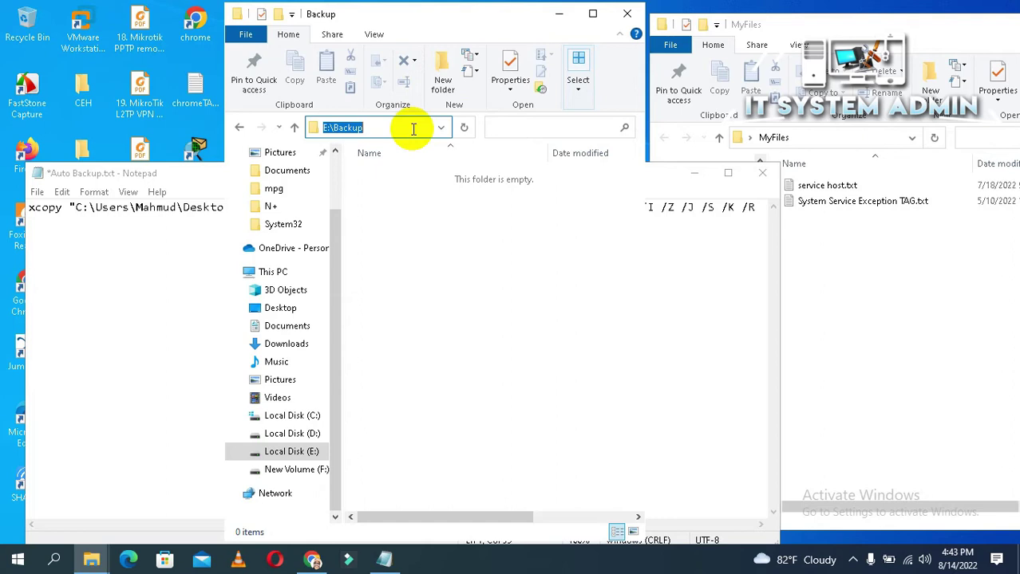
right_click(339, 128)
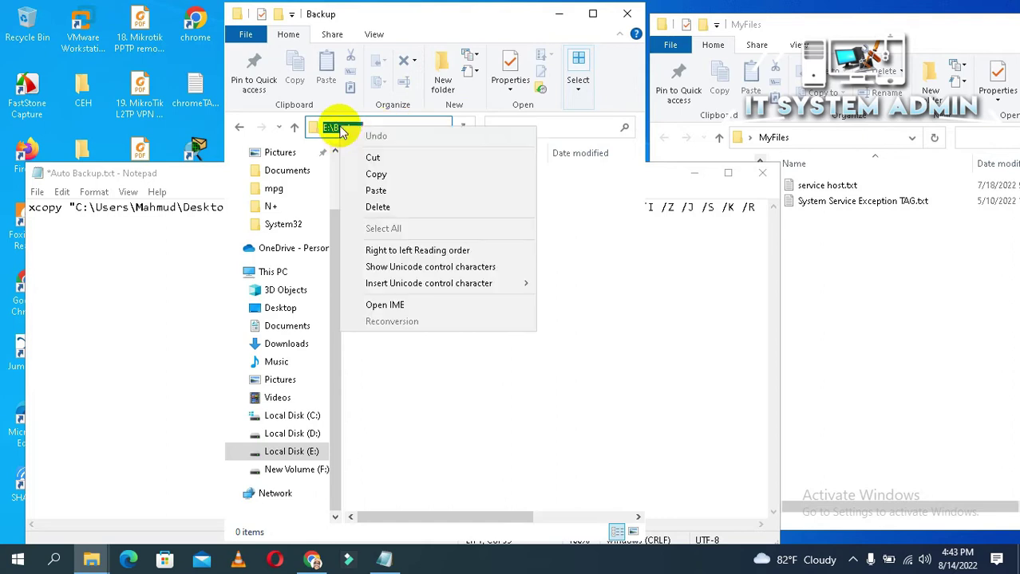
left_click(381, 178)
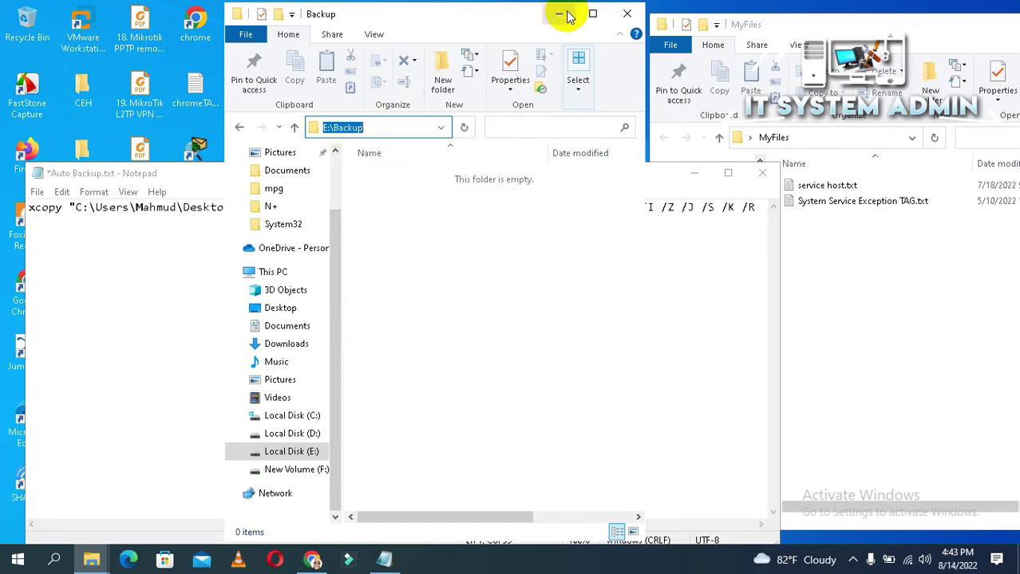
left_click(155, 294)
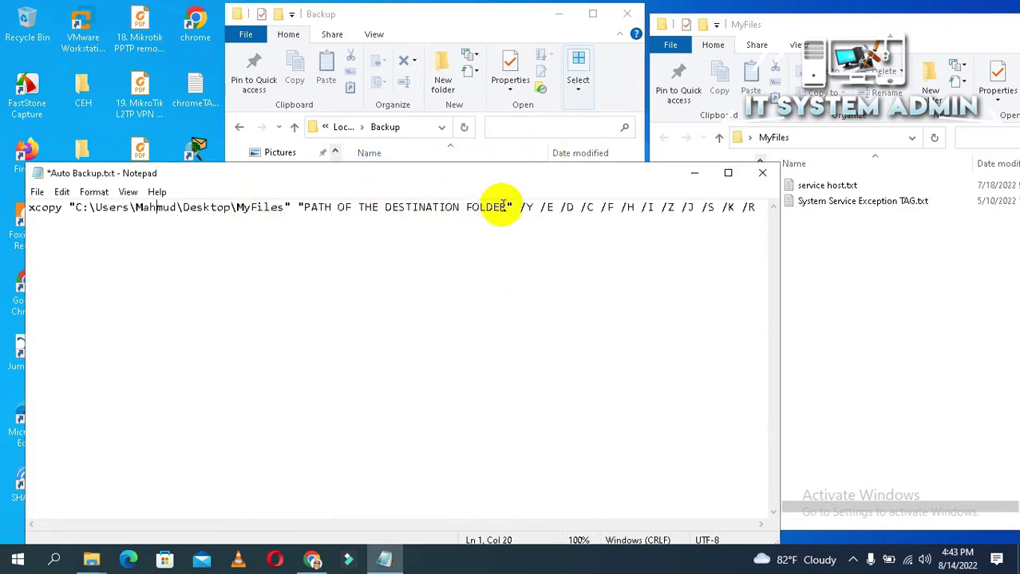
left_click_drag(508, 207, 305, 207)
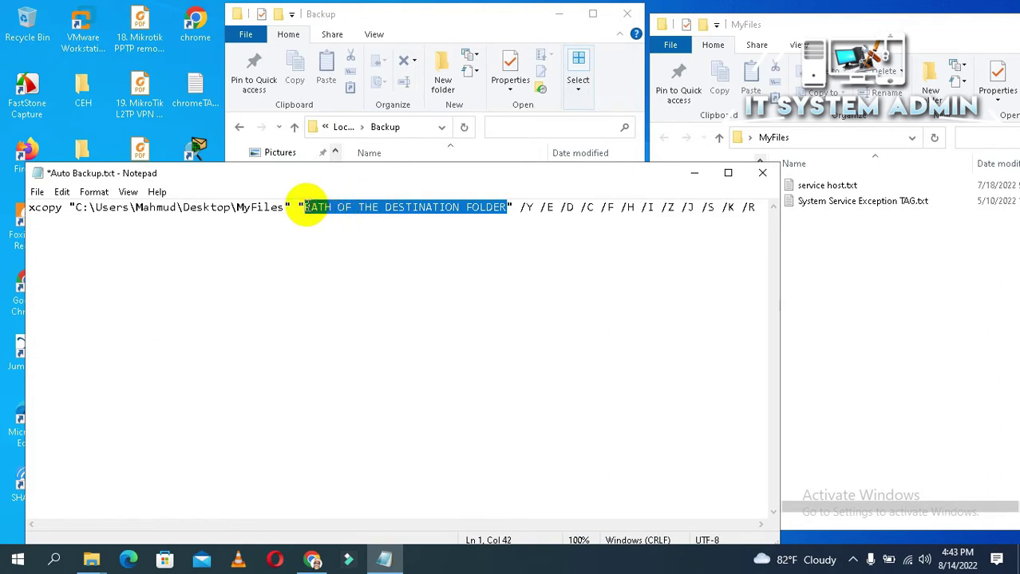
right_click(306, 207)
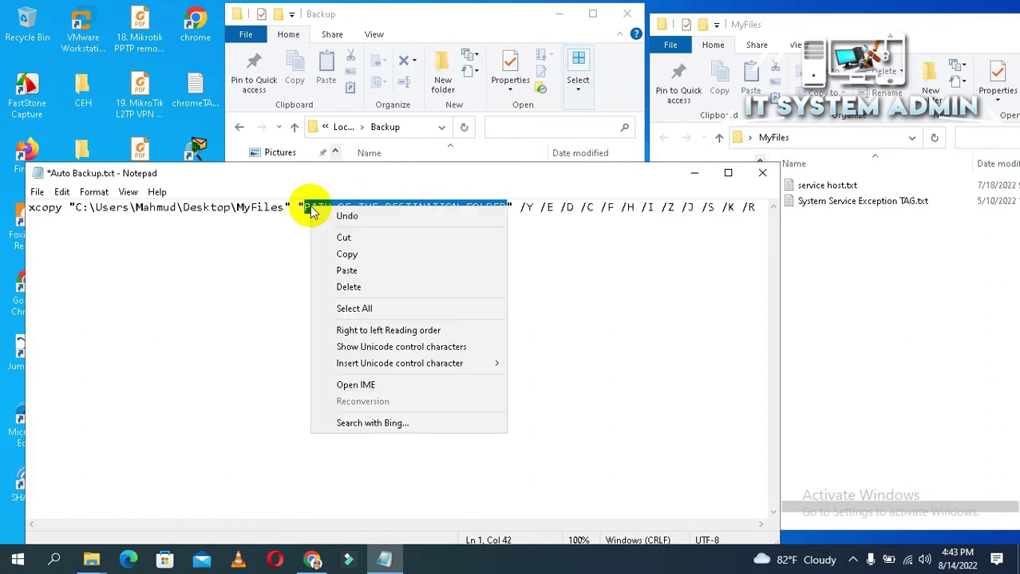
left_click(351, 272)
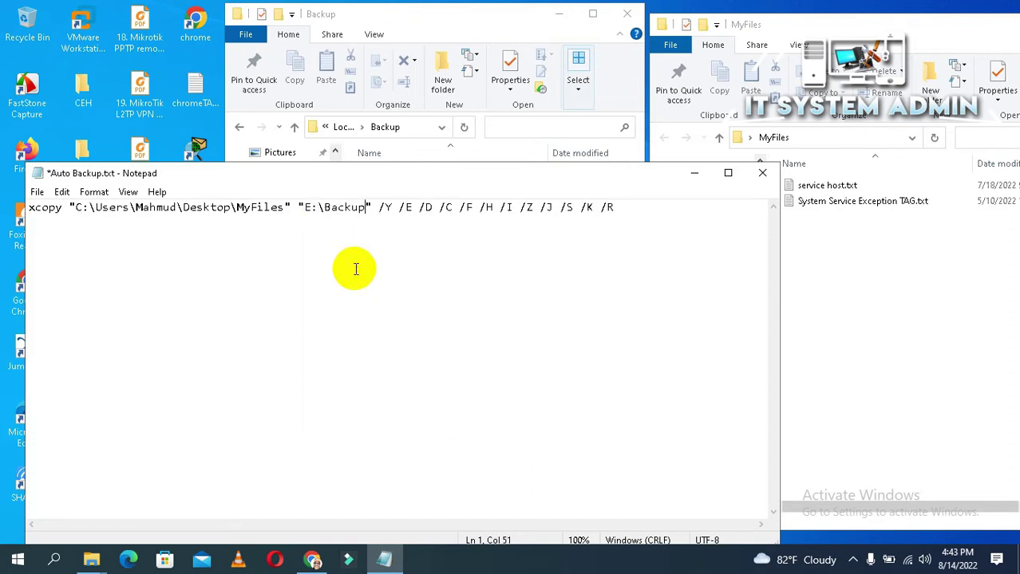
Step: Remove the trailing /S, /K and /R switches so that the xcopy command ends with /J
left_click(620, 209)
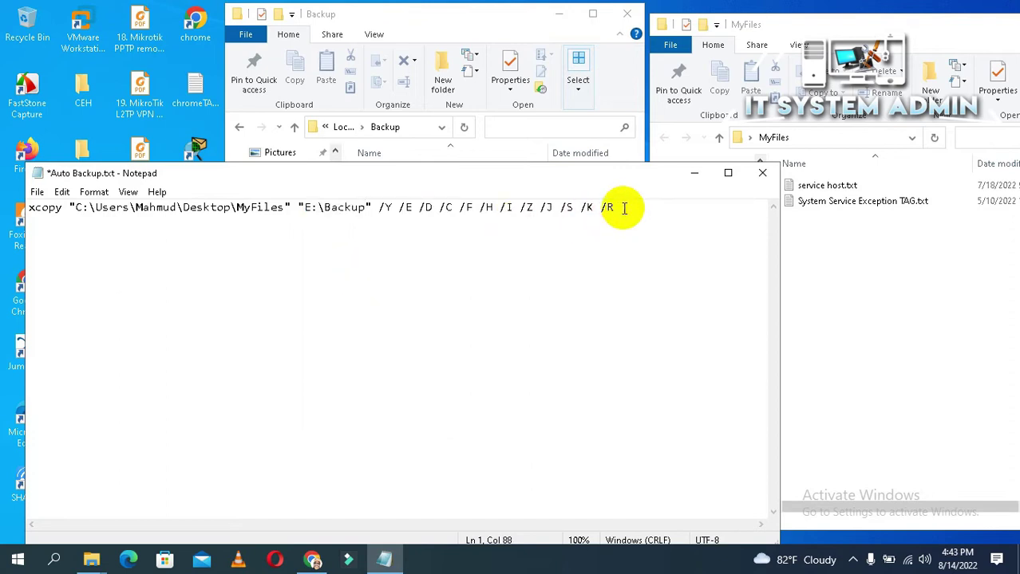
key("BackSpace")
key("BackSpace")
key("BackSpace")
key("BackSpace")
key("BackSpace")
key("BackSpace")
key("BackSpace")
key("BackSpace")
Step: Save a copy of the command file to the Desktop as AutoBackup.bat with the All Files type
left_click(37, 195)
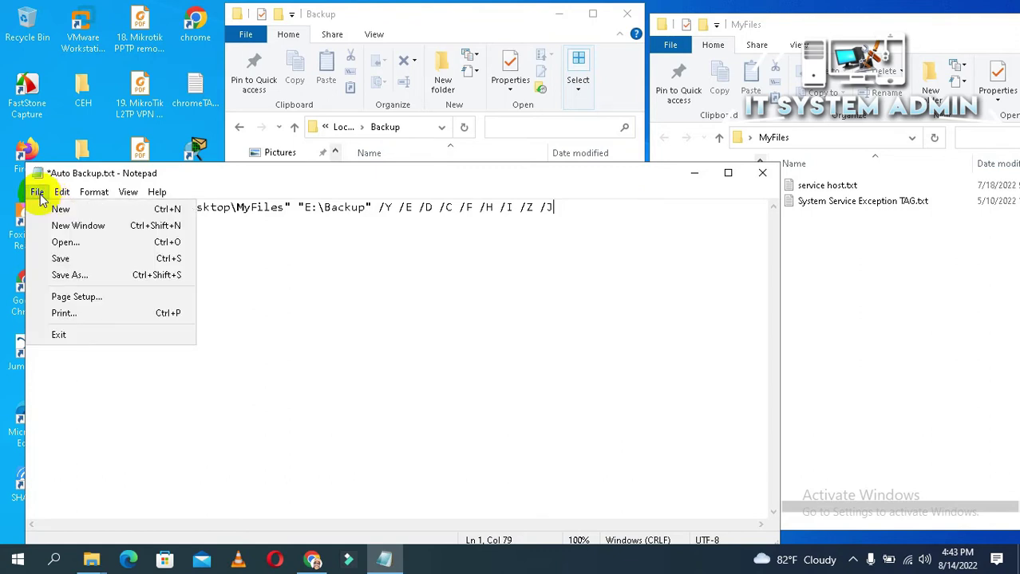
left_click(72, 277)
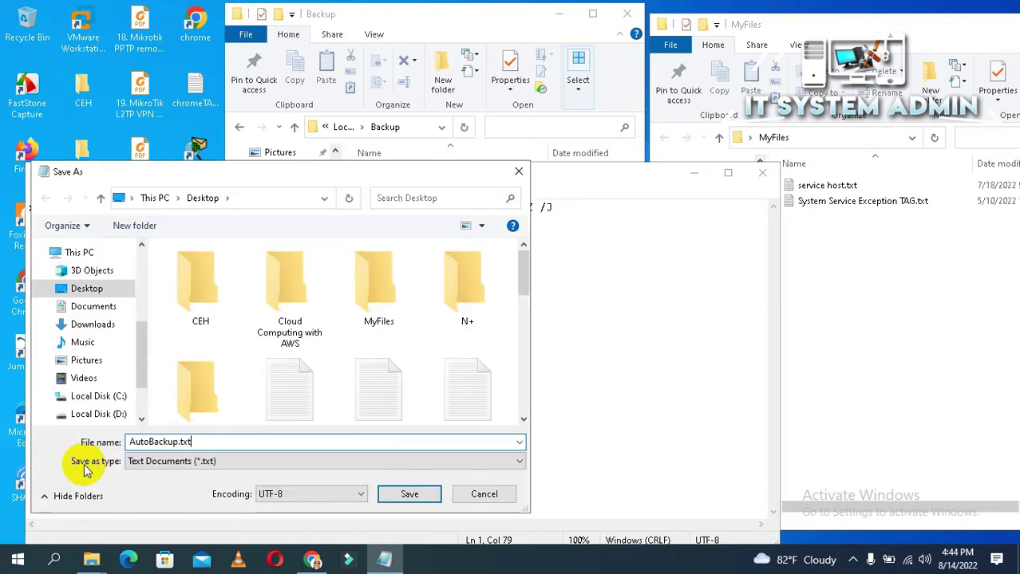
left_click(155, 463)
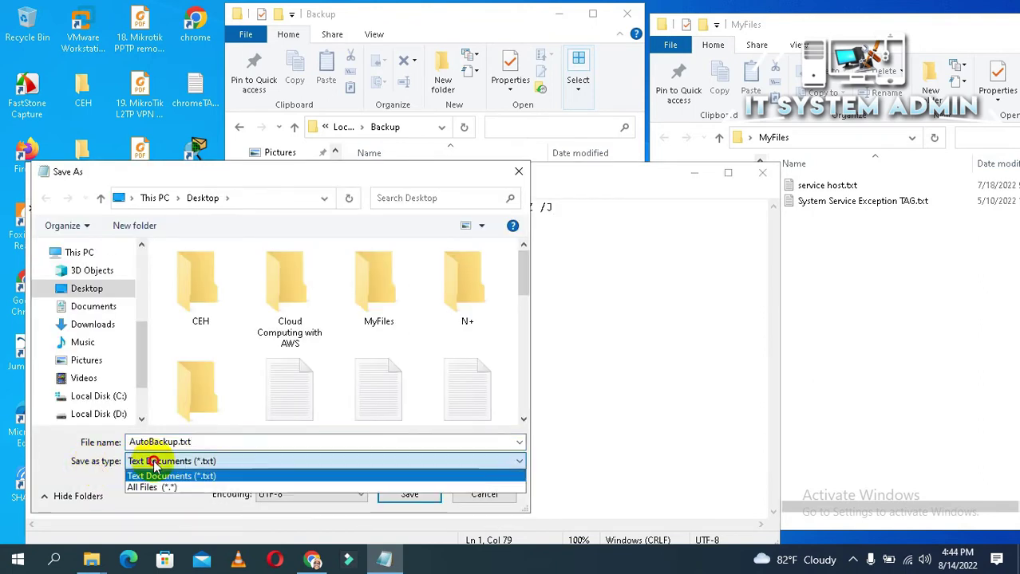
left_click(157, 483)
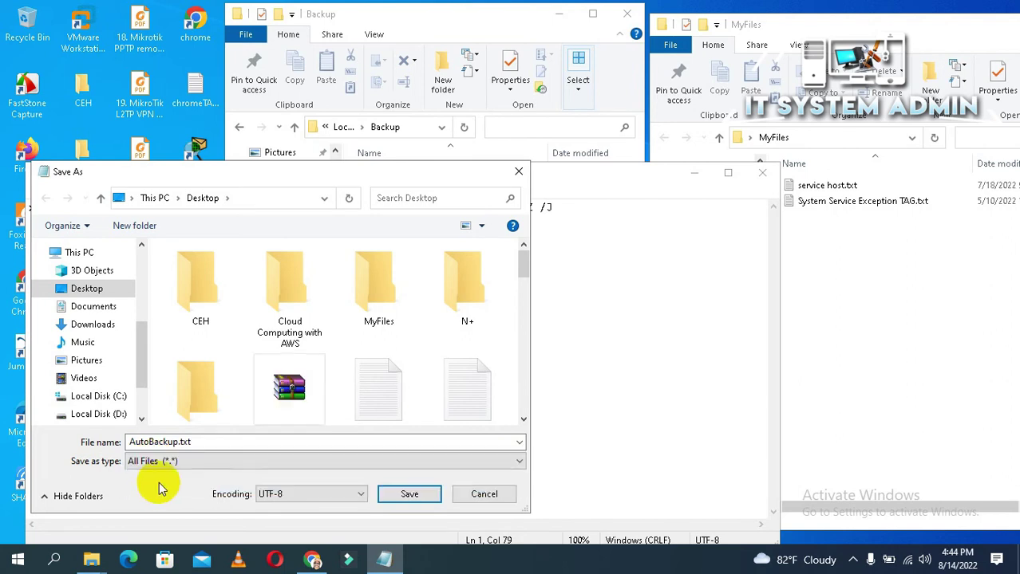
left_click(199, 444)
double_click(196, 444)
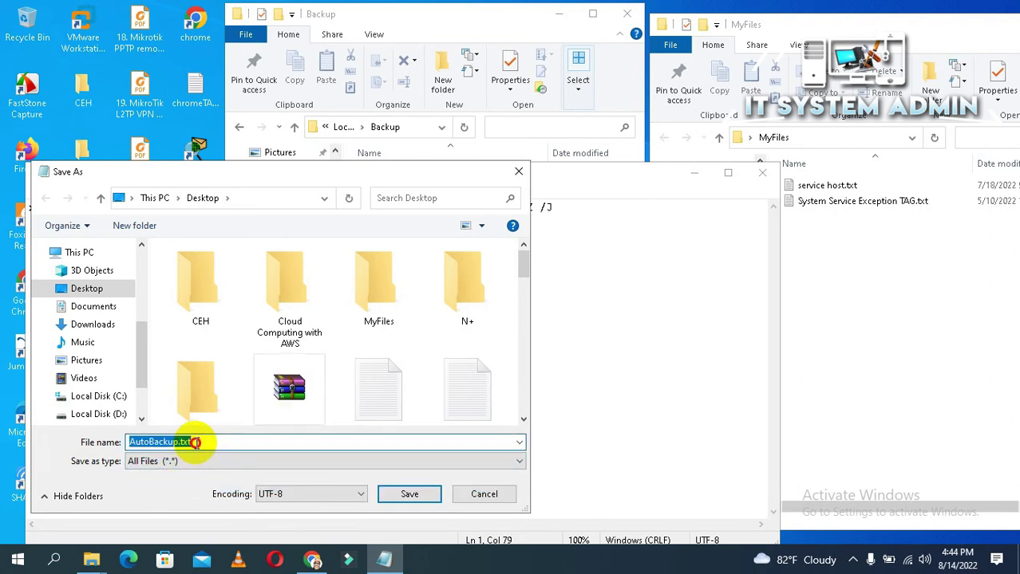
left_click(196, 444)
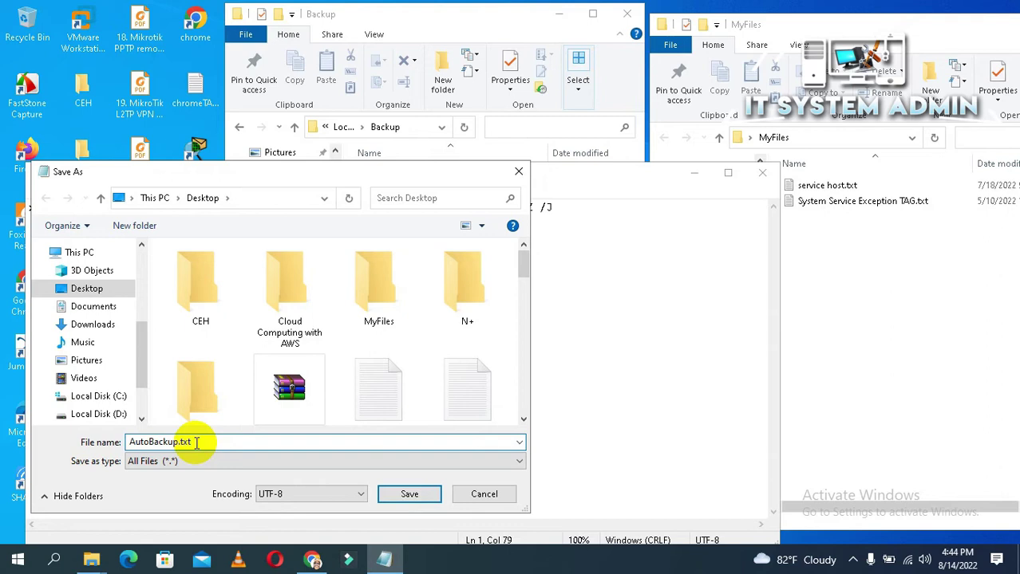
key("BackSpace")
key("BackSpace")
key("BackSpace")
type("bat")
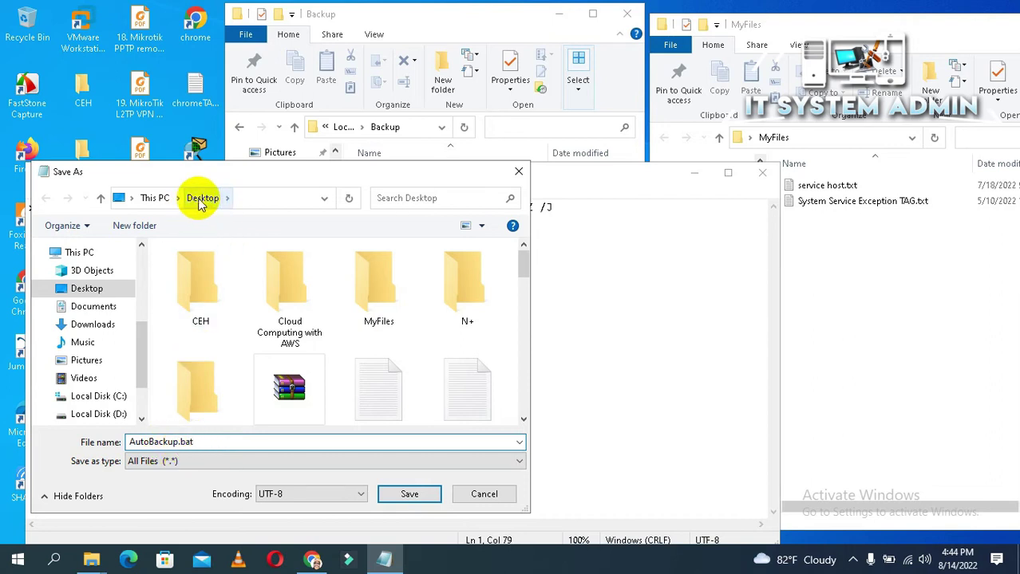
left_click(413, 495)
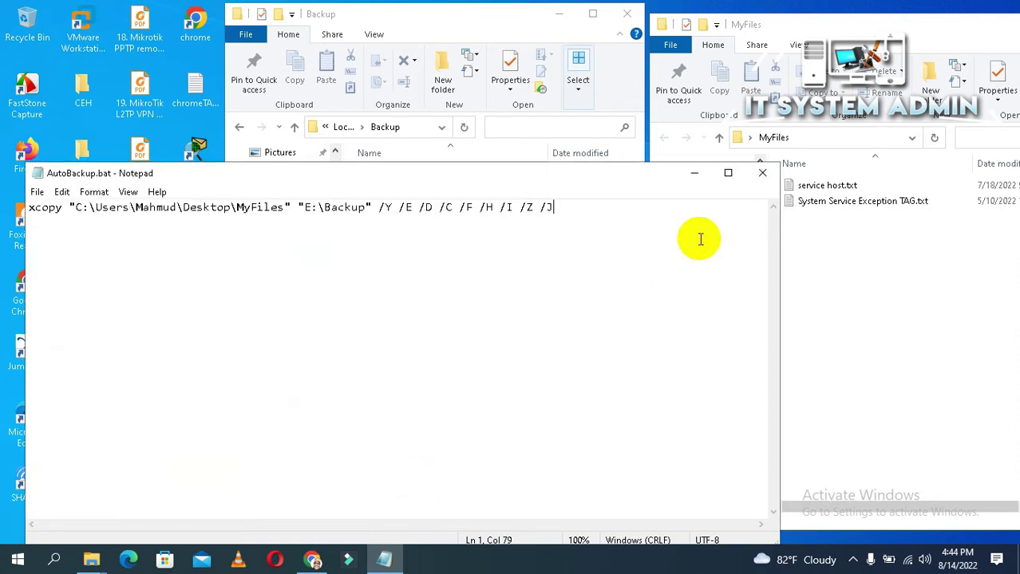
Step: Minimize Notepad, move the Backup window to uncover AutoBackup.bat on the desktop, and run that batch file
left_click(693, 173)
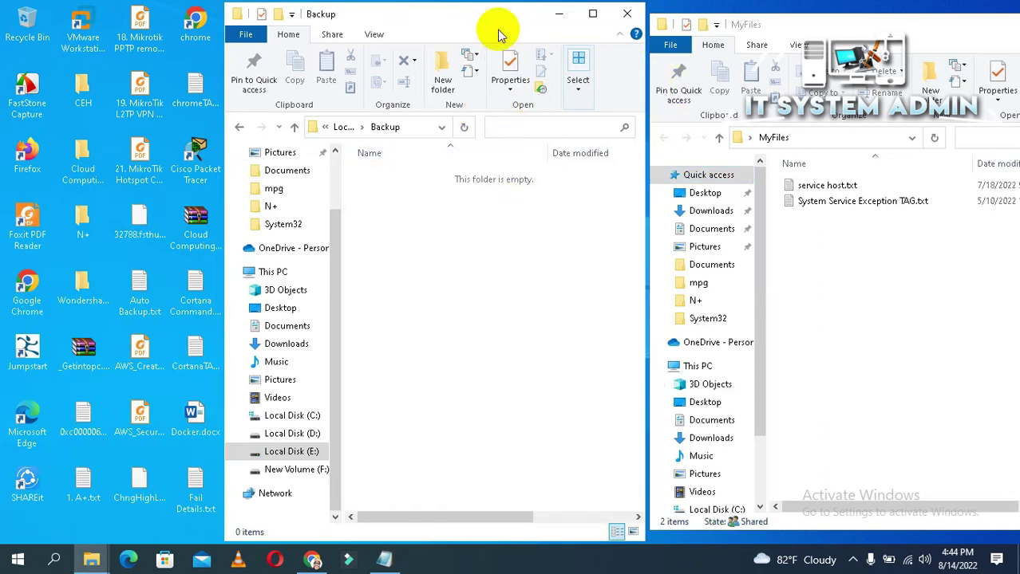
left_click_drag(491, 11, 619, 19)
left_click(310, 225)
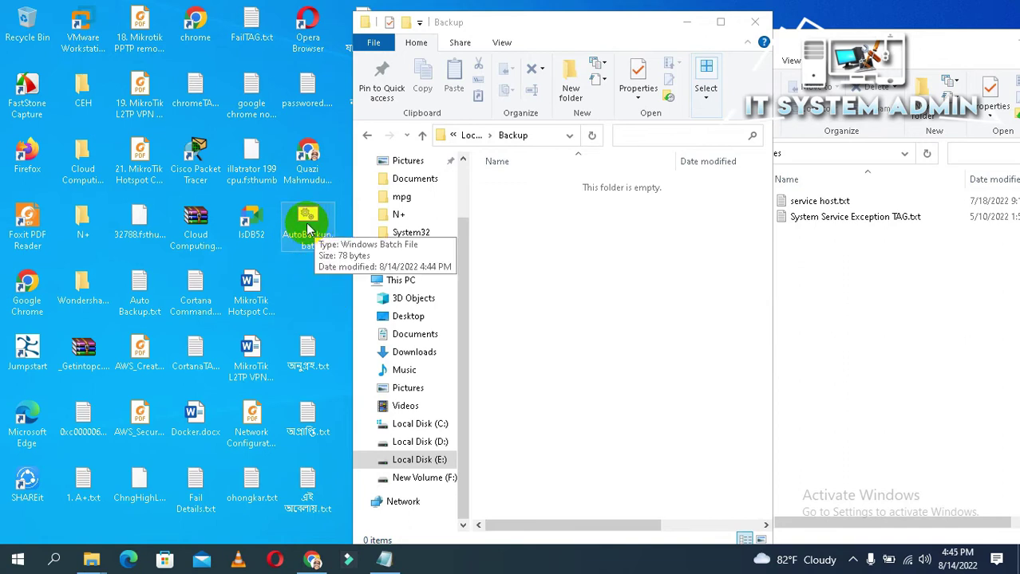
right_click(308, 229)
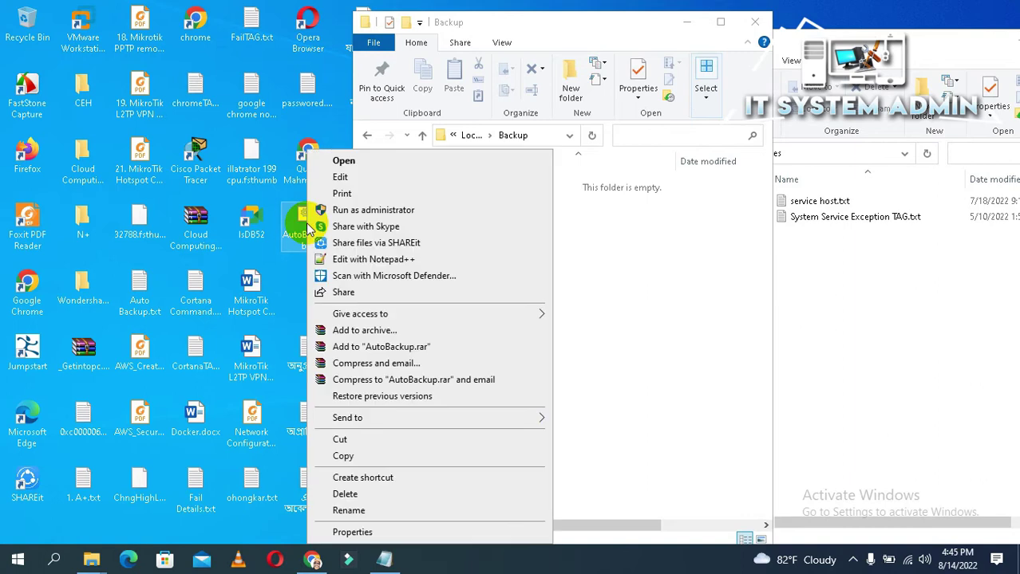
left_click(377, 162)
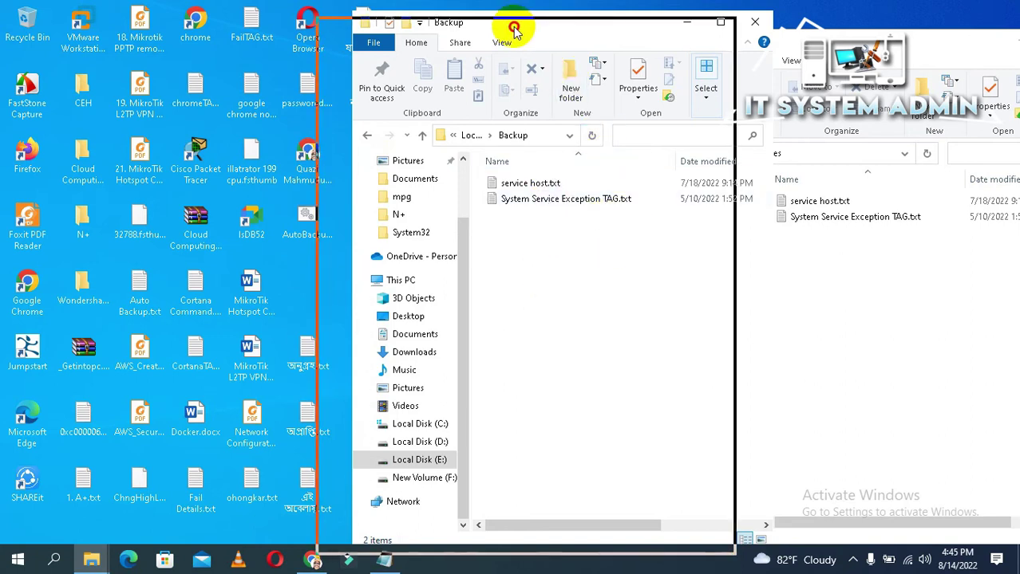
left_click_drag(514, 24, 478, 30)
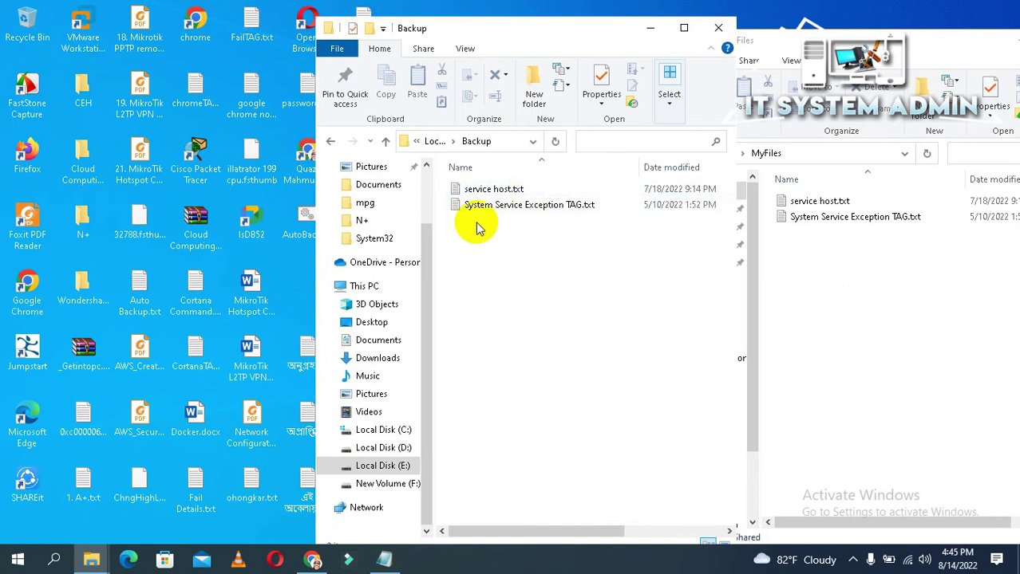
Step: Copy MikroTik Hotspot Configuration.docx and MikroTik L2TP VPN Server.docx from the desktop into the MyFiles folder
left_click(272, 397)
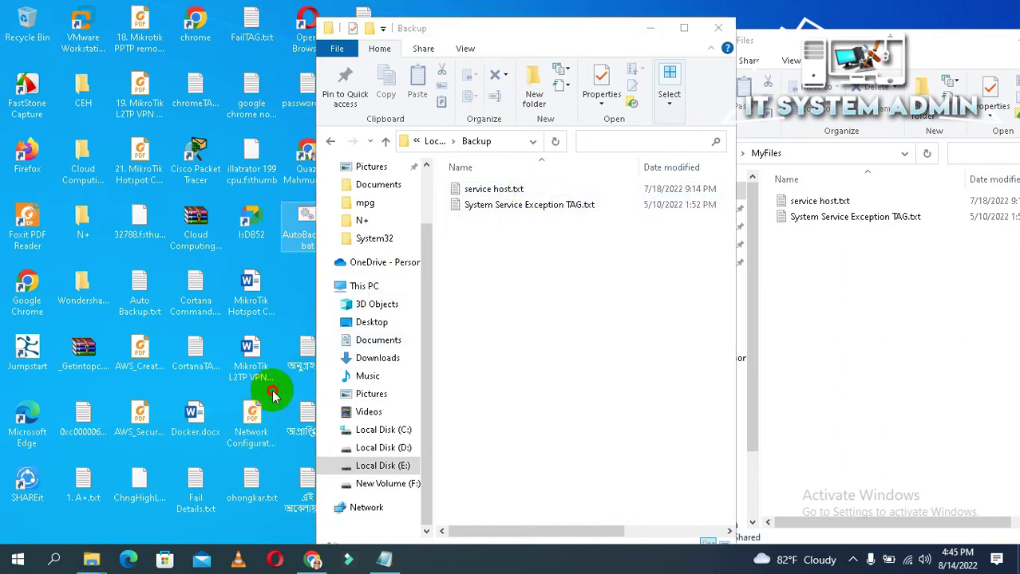
left_click_drag(272, 397, 243, 288)
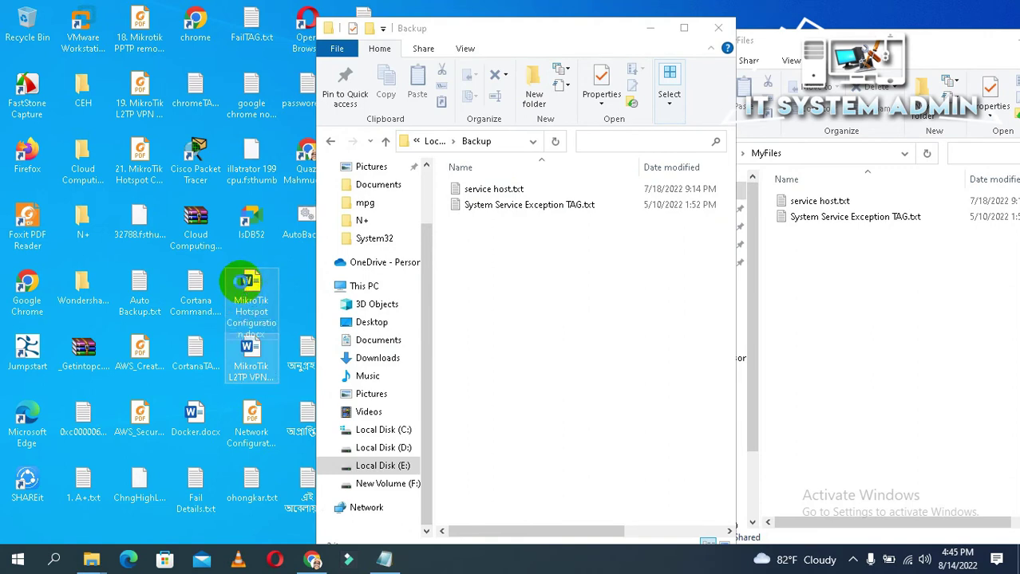
right_click(243, 289)
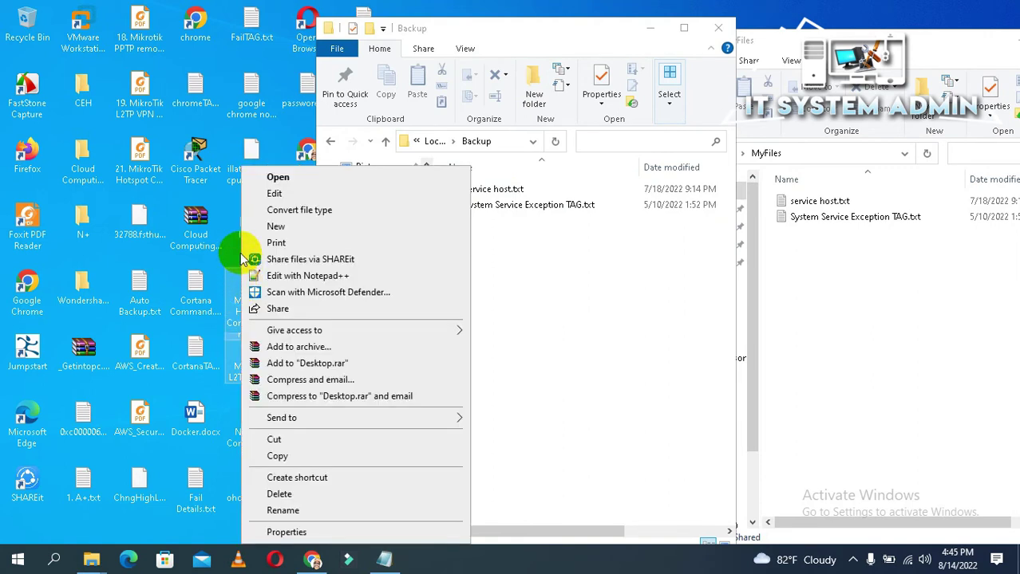
left_click(281, 455)
left_click(900, 303)
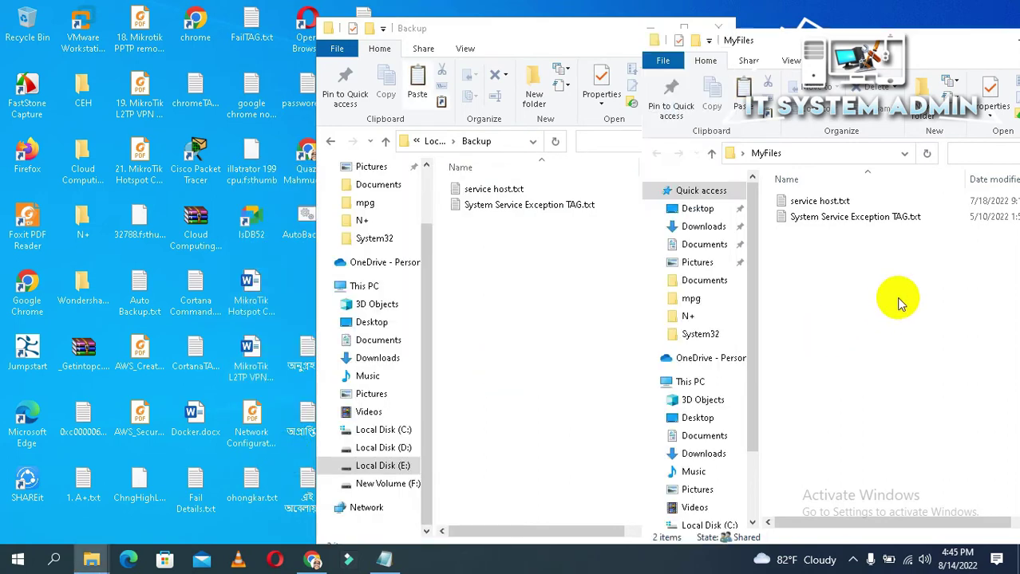
right_click(862, 280)
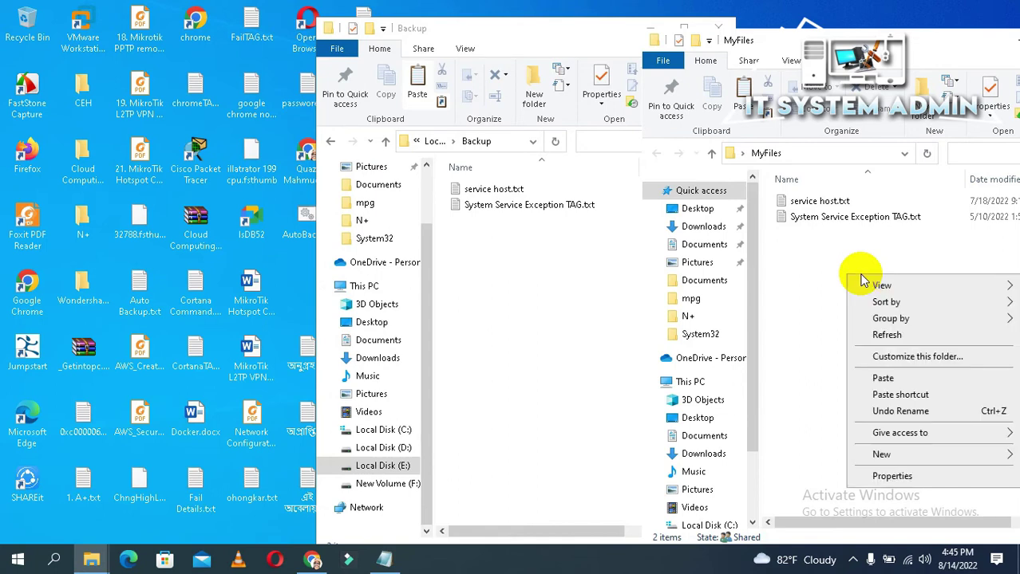
left_click(881, 379)
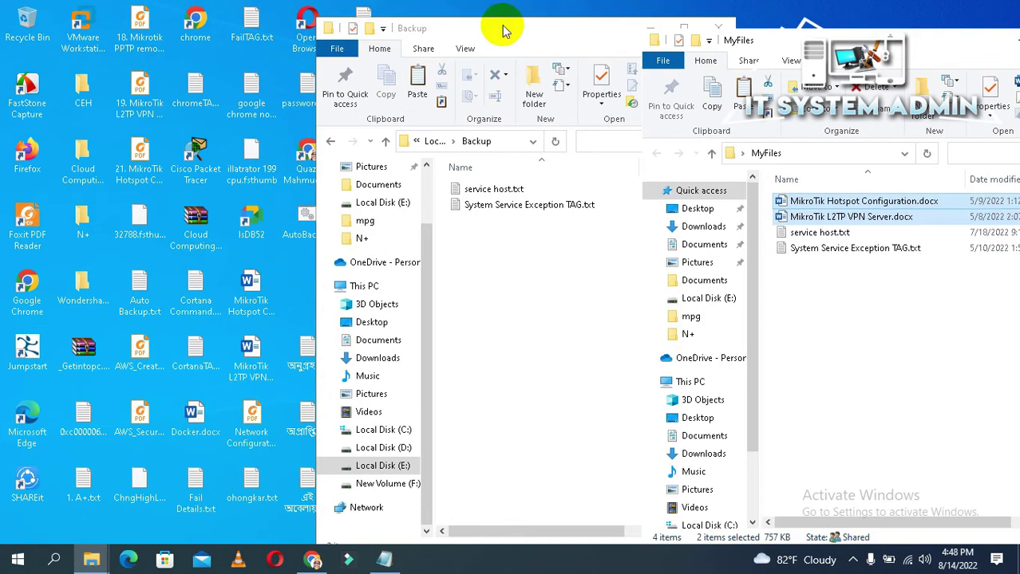
Step: Shift the MyFiles window aside and run AutoBackup.bat again to back up the newly added documents
left_click_drag(764, 43, 783, 44)
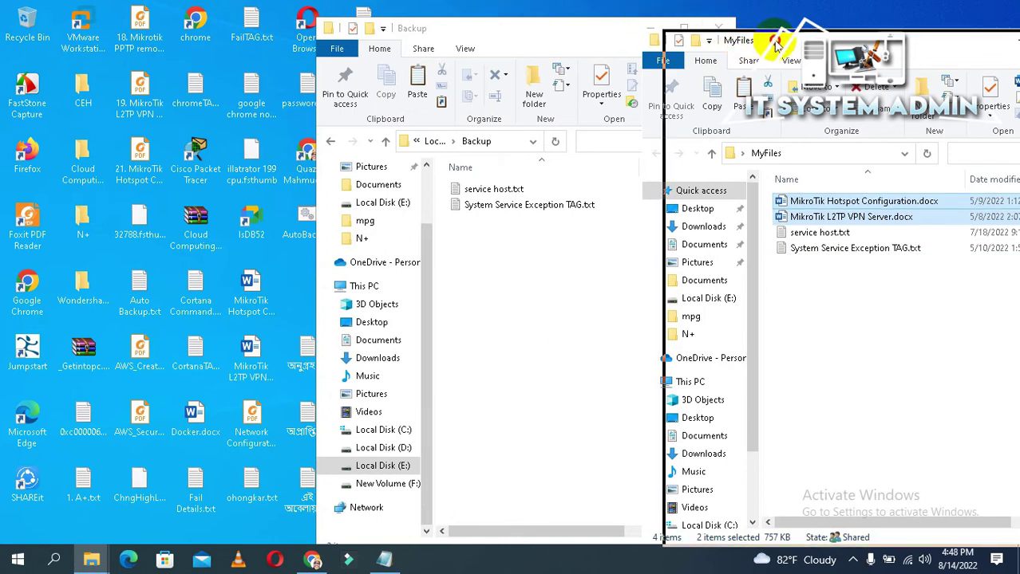
right_click(304, 229)
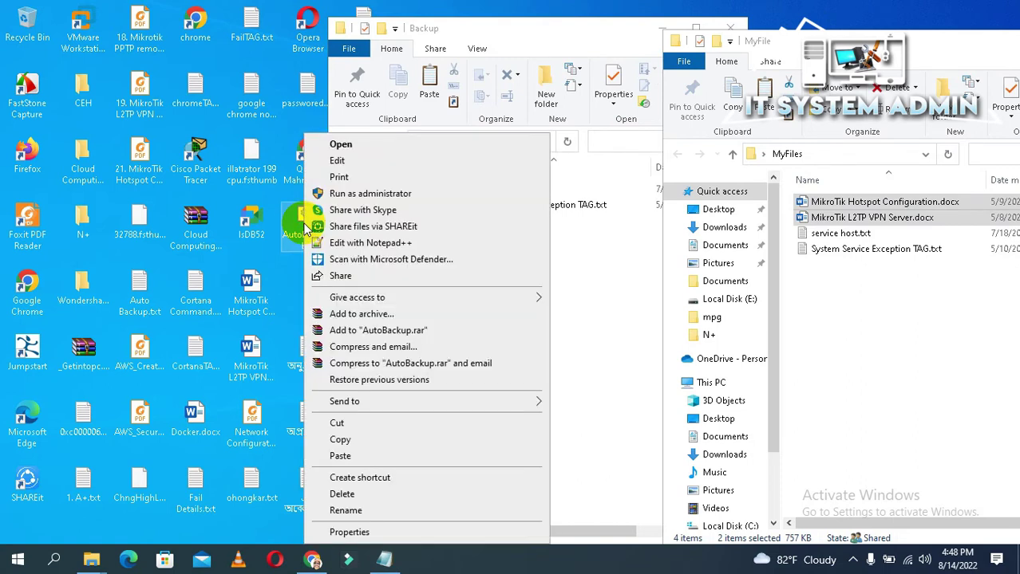
left_click(349, 146)
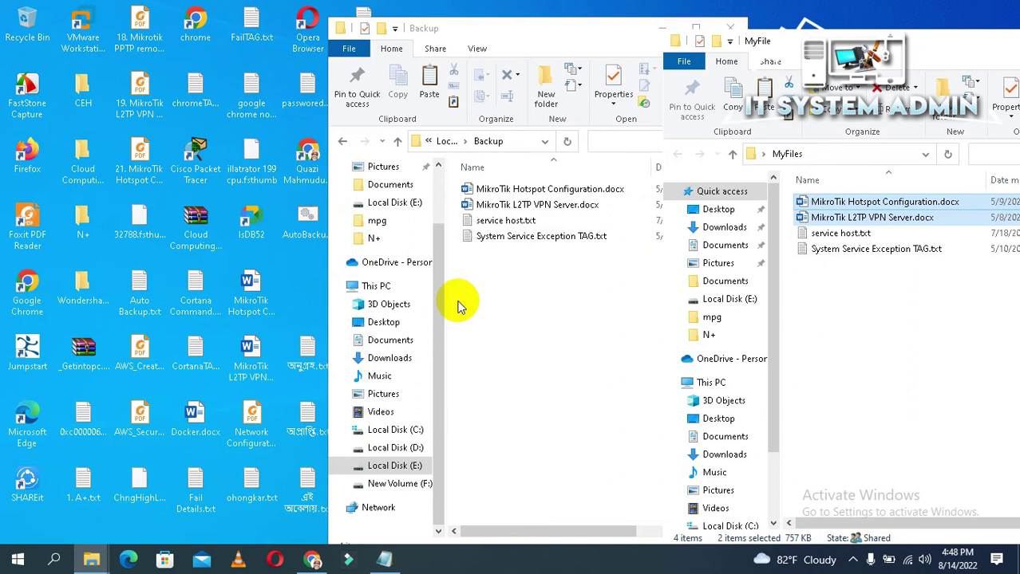
left_click(459, 306)
Step: Search Windows for Task Scheduler and open it with administrator rights
left_click(54, 561)
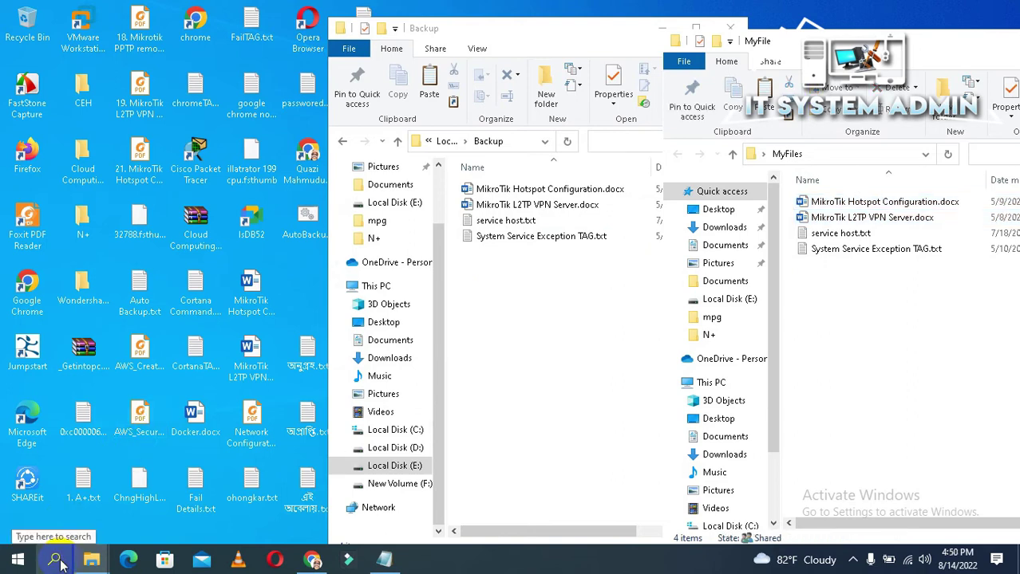
type("sche")
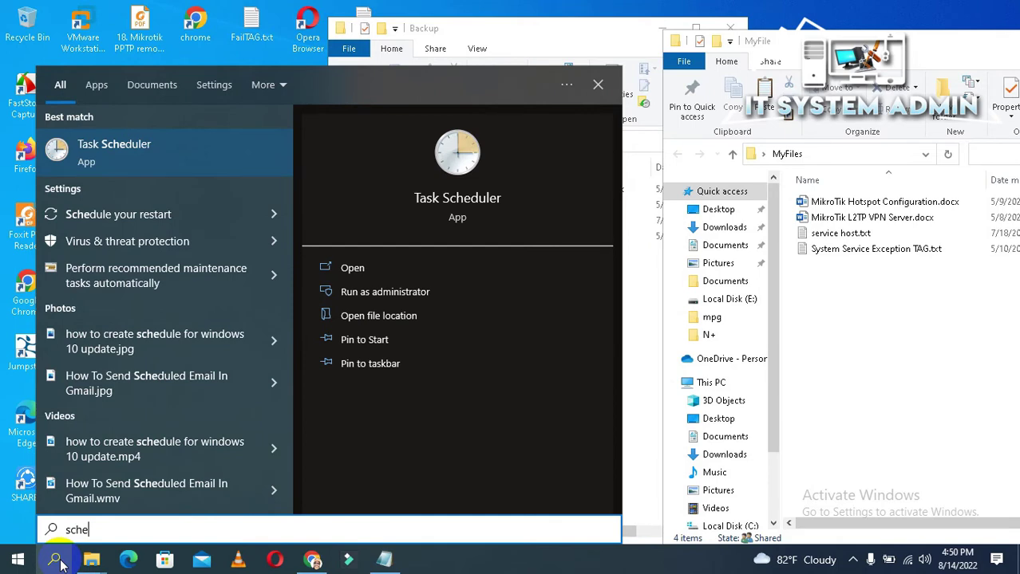
left_click(125, 151)
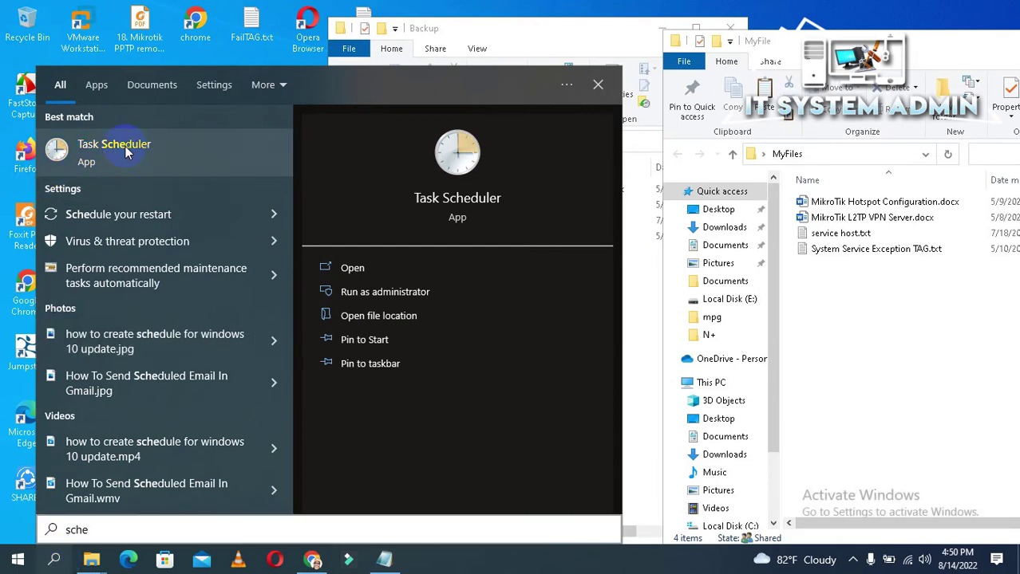
right_click(126, 151)
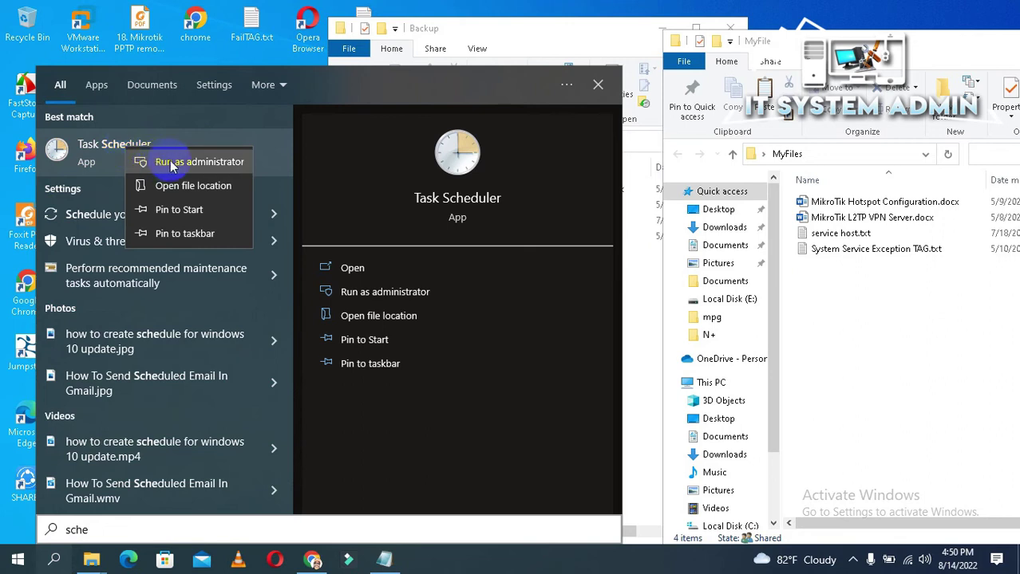
left_click(184, 162)
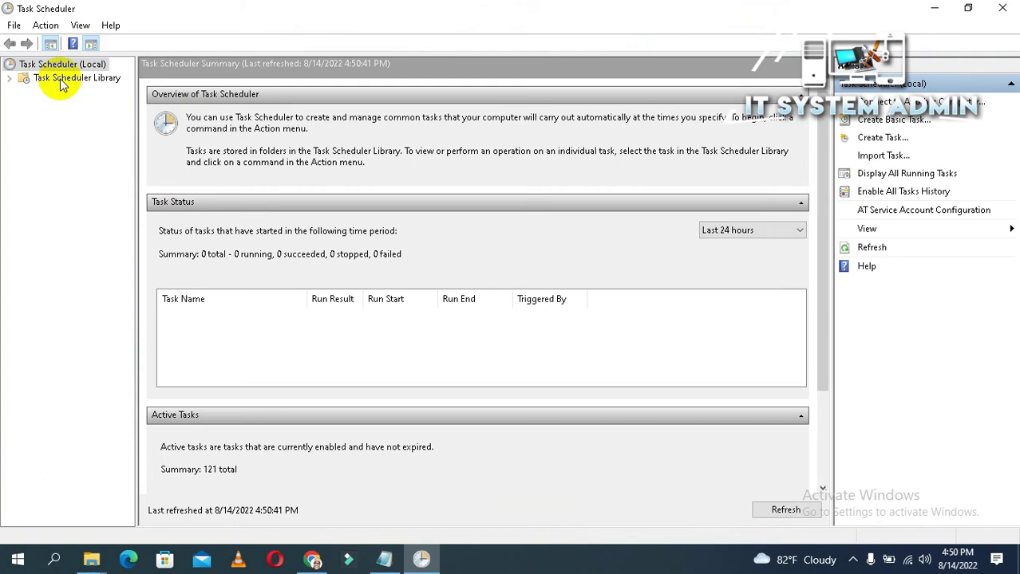
Step: Create a new task in the Task Scheduler Library and name it MyBackup
left_click(63, 83)
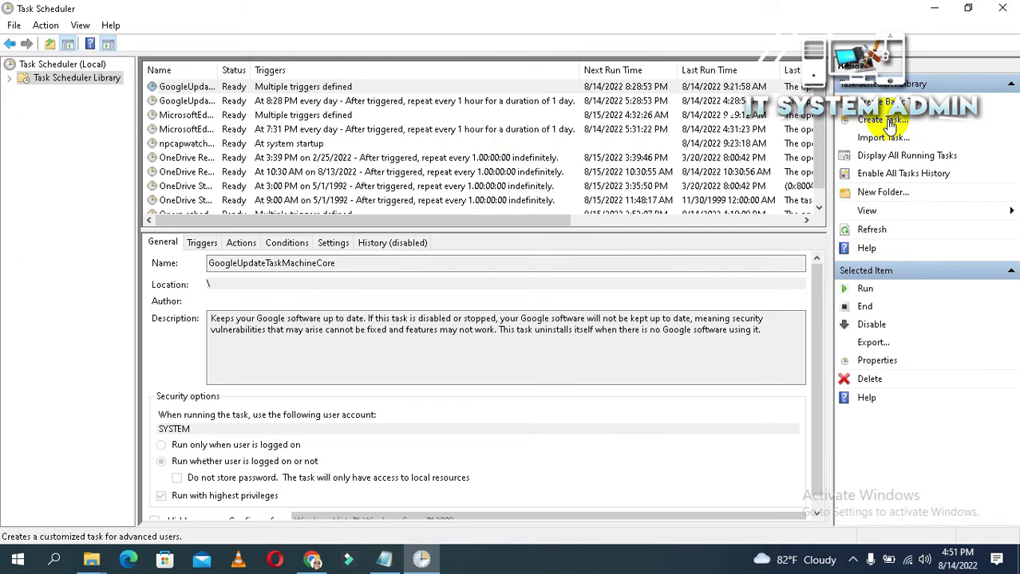
left_click(883, 119)
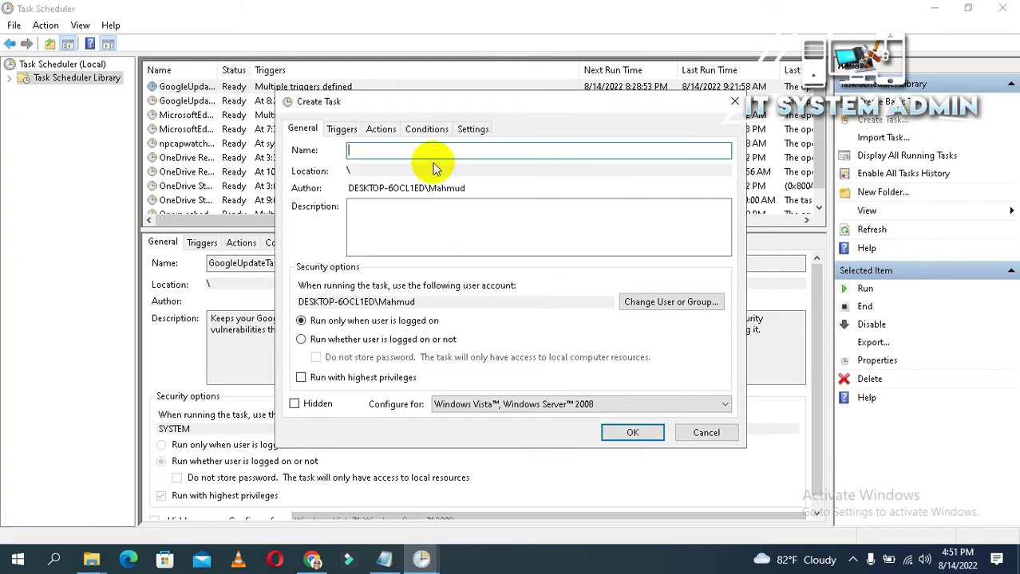
type("MyBackup")
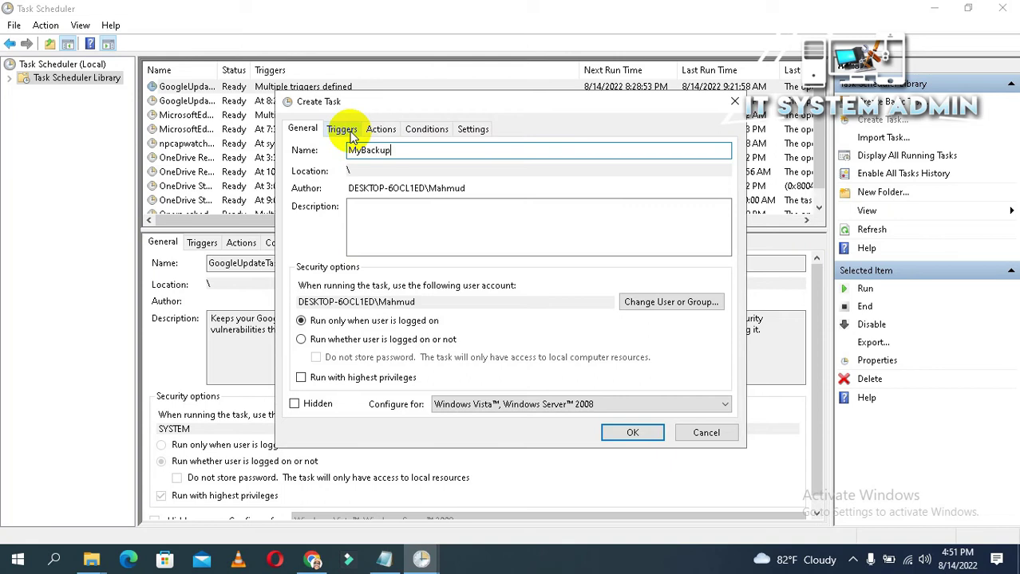
Step: Add a schedule-based trigger to the MyBackup task that runs daily, starting on 8/14/2022
left_click(353, 137)
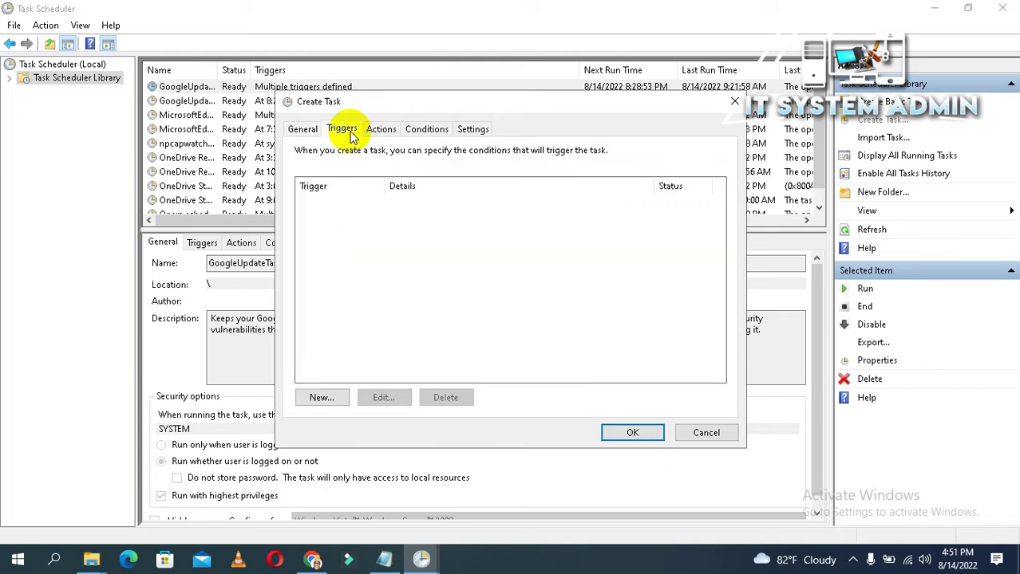
left_click(329, 399)
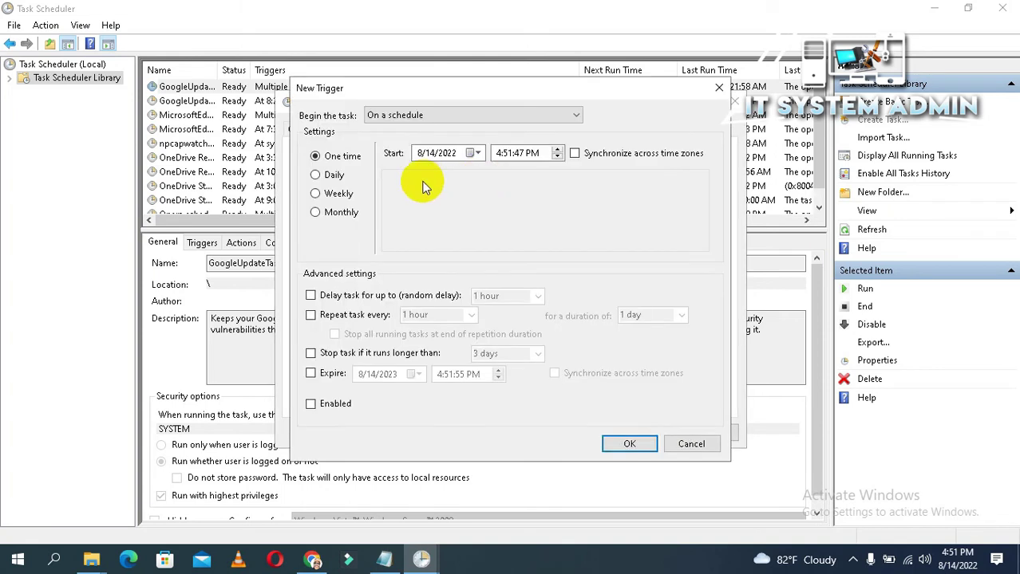
left_click(318, 176)
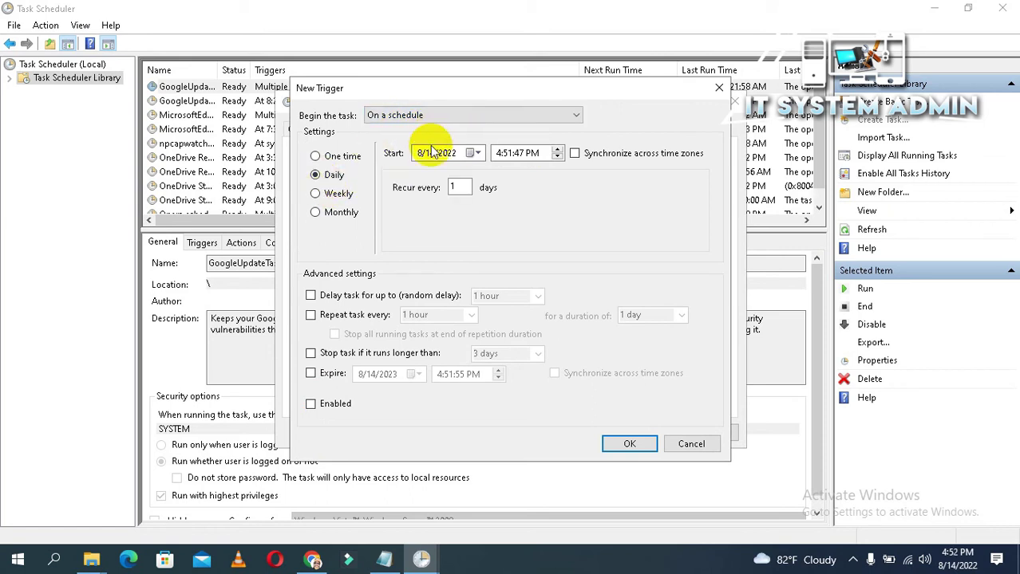
left_click(432, 154)
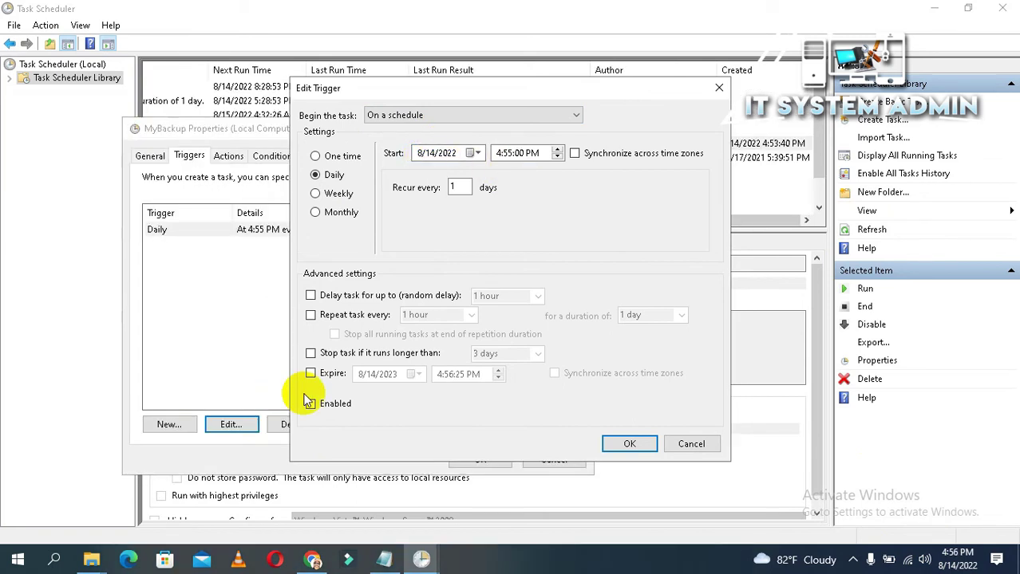
Step: Enable the MyBackup task's daily trigger, set its start time to 4:57:00 PM and save the task properties
left_click(316, 404)
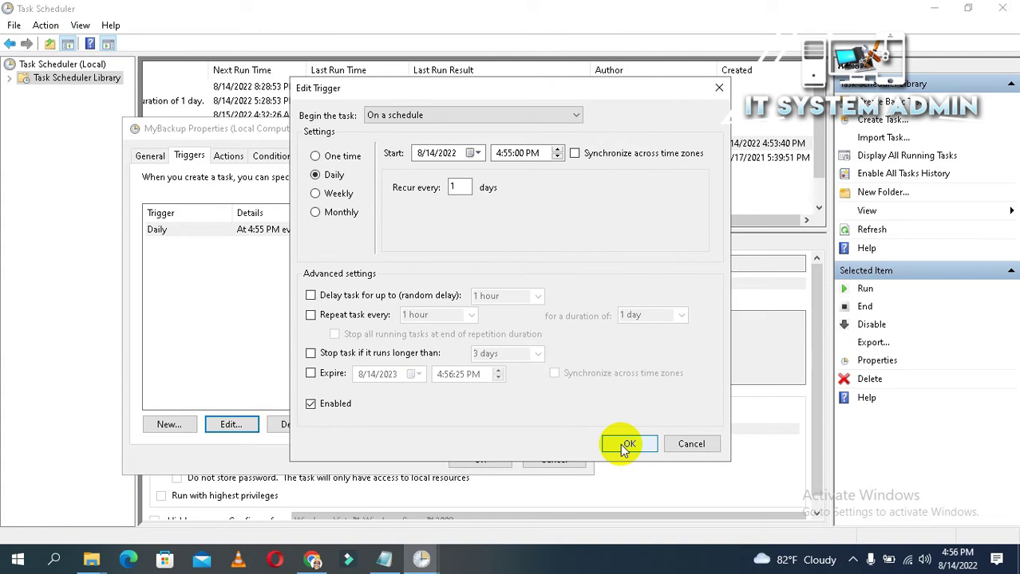
left_click(515, 154)
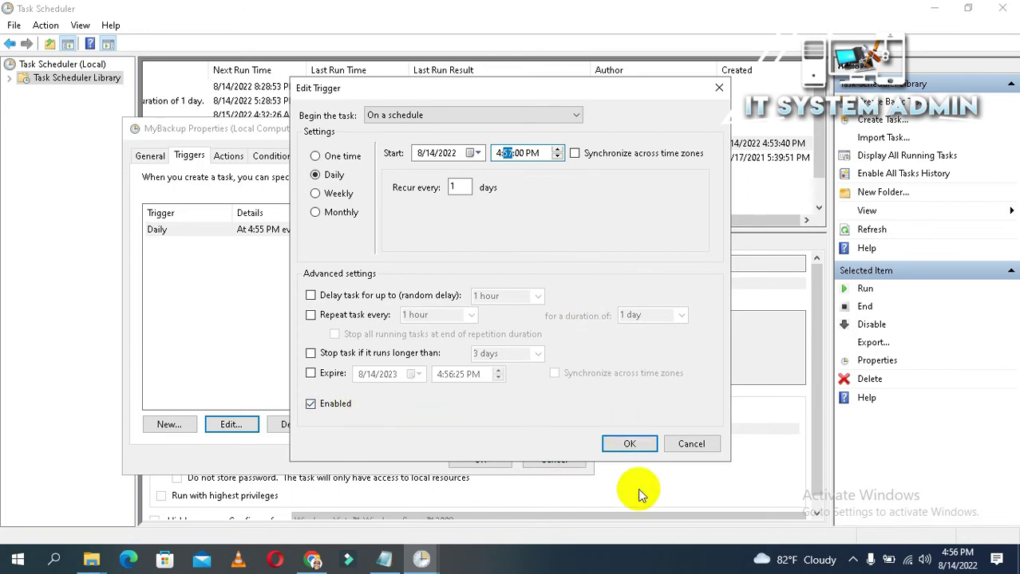
left_click(629, 444)
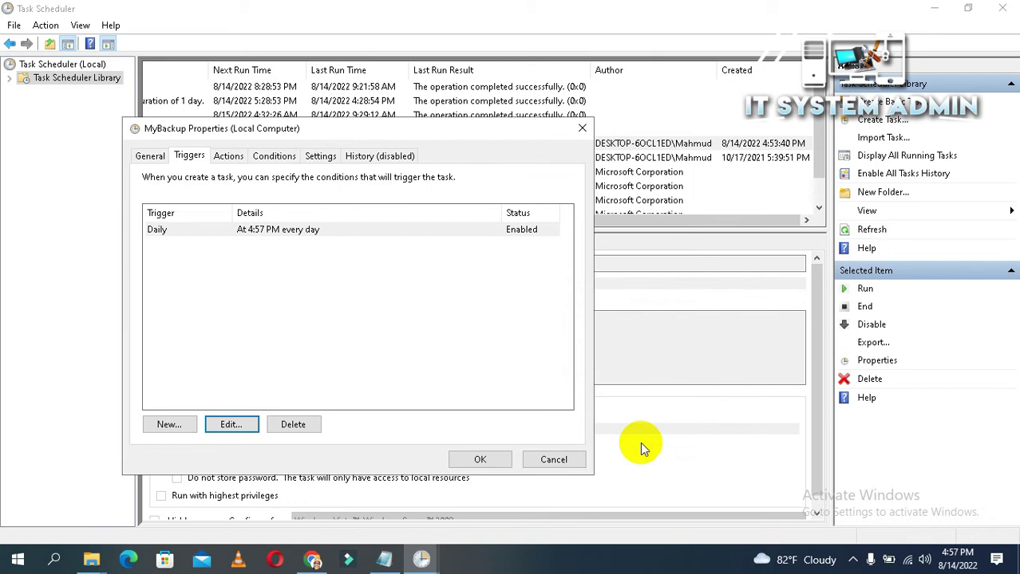
left_click(478, 461)
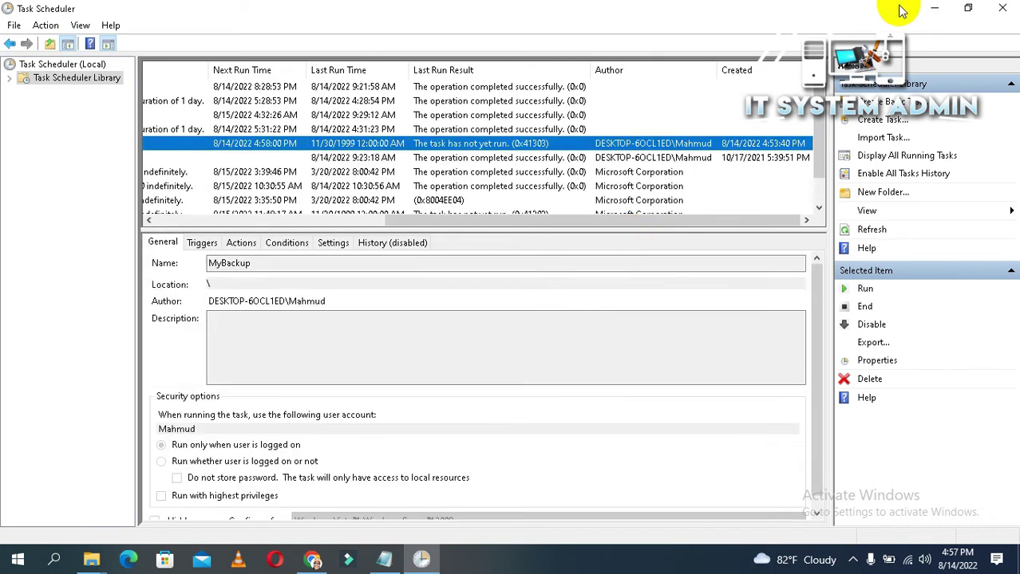
Step: Minimize Task Scheduler and Notepad, watch the clock, and check the Backup folder for files copied by the scheduled task
left_click(929, 8)
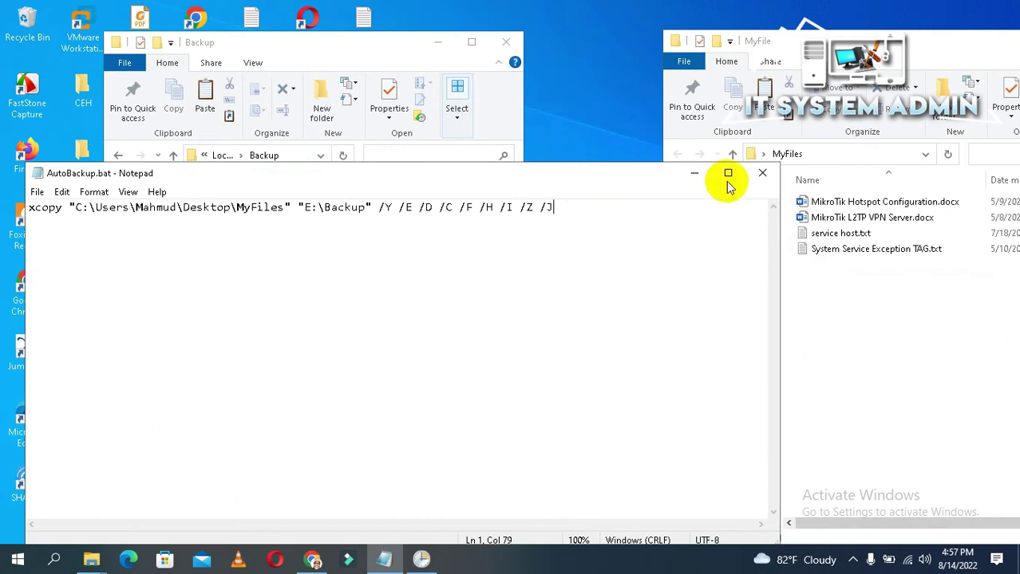
left_click(696, 171)
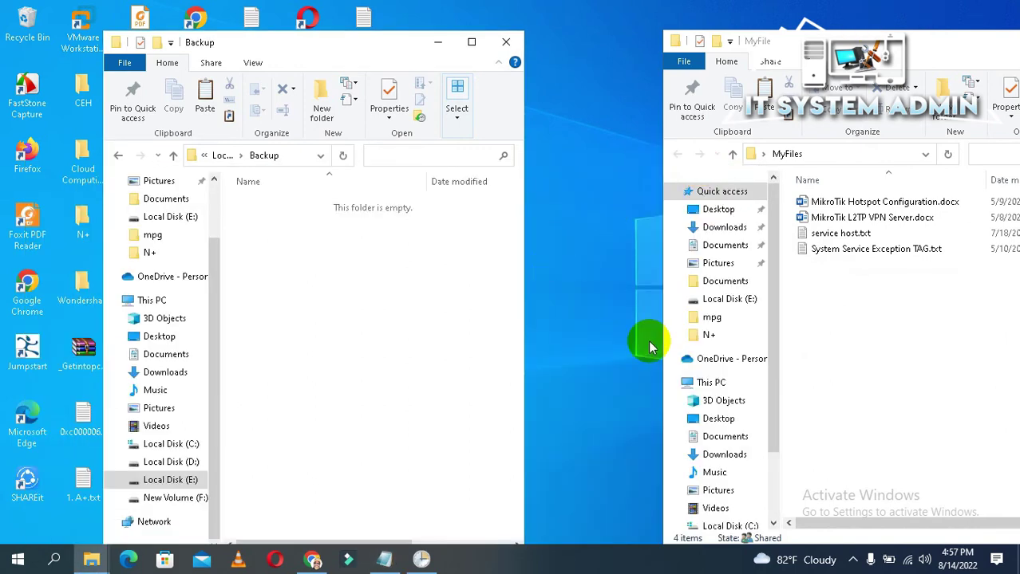
left_click(951, 558)
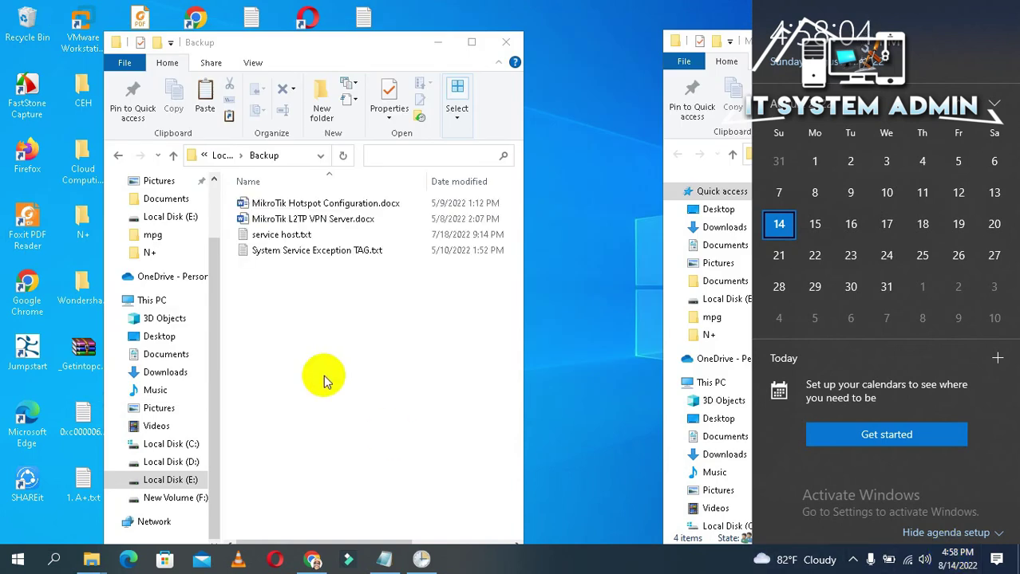
left_click(369, 324)
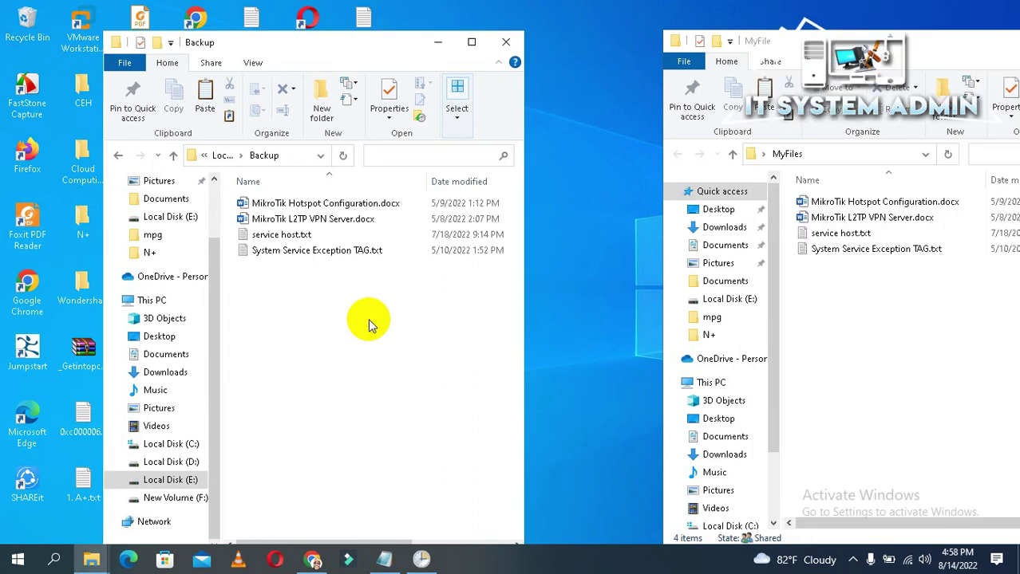
left_click_drag(361, 322, 245, 205)
left_click(361, 386)
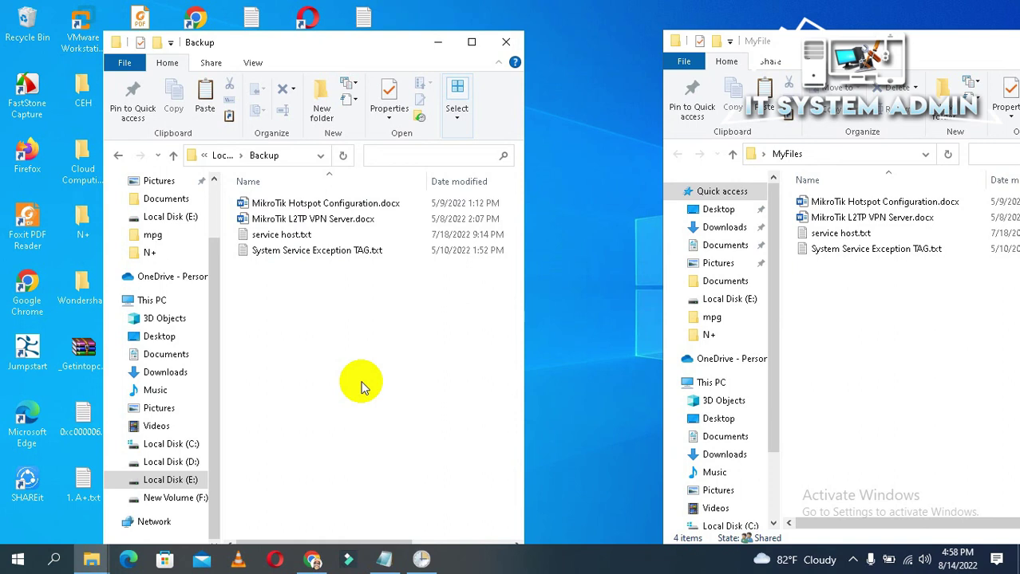
Step: Close the Backup and MyFiles folder windows
left_click(506, 41)
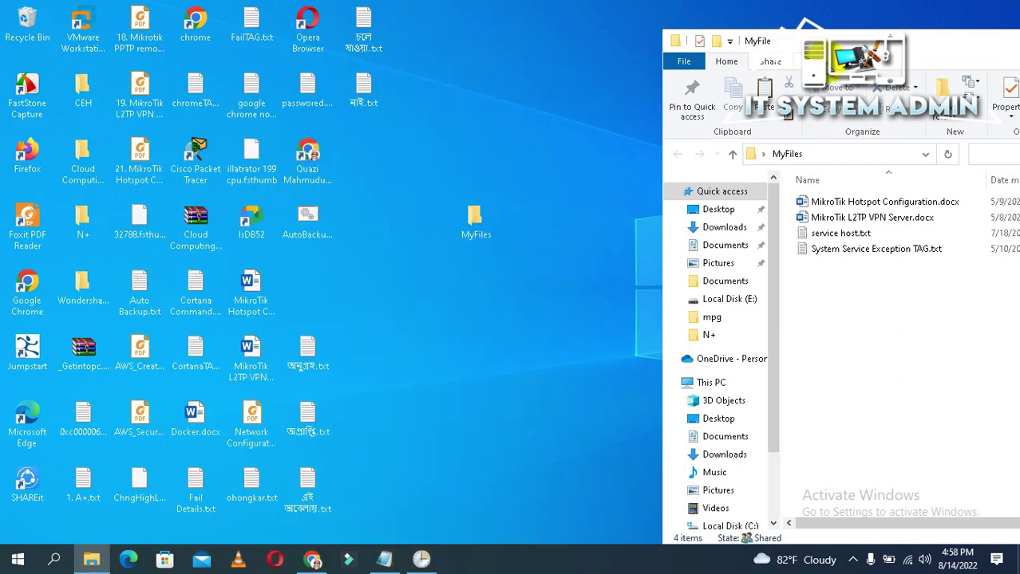
left_click_drag(856, 41, 496, 24)
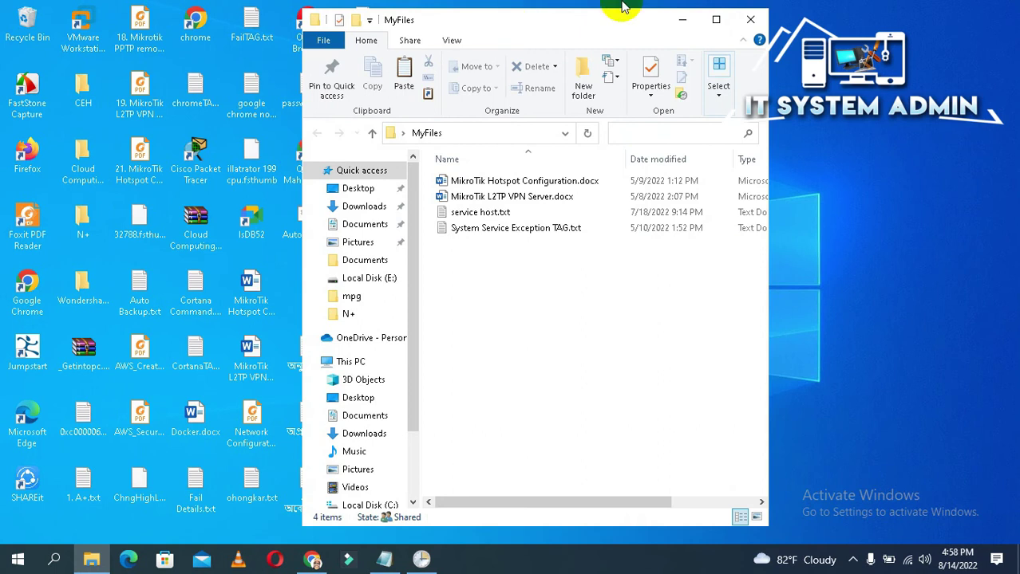
left_click(751, 20)
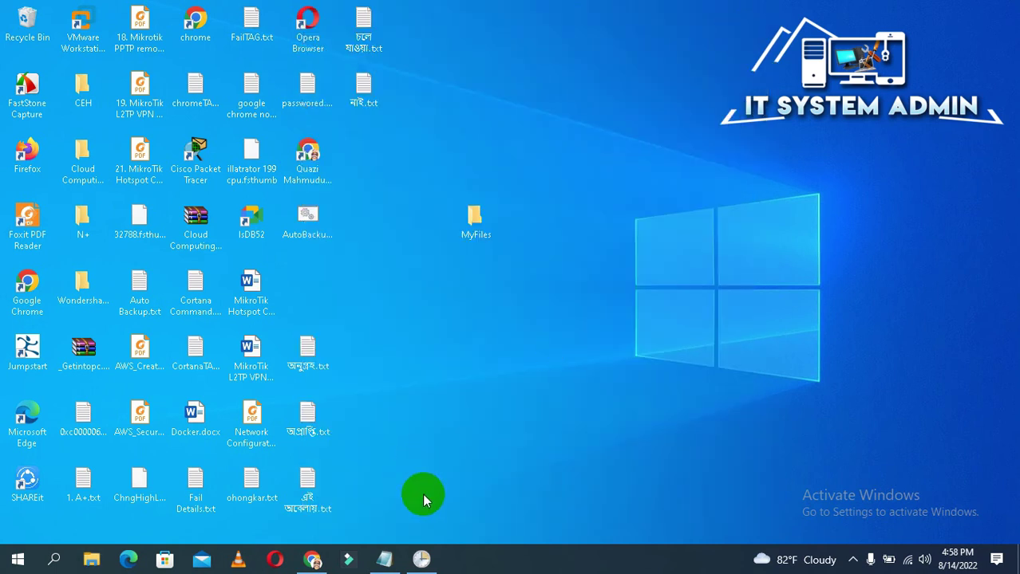
Step: Return to Task Scheduler, delete the MyBackup task from the library, and close Task Scheduler
left_click(423, 564)
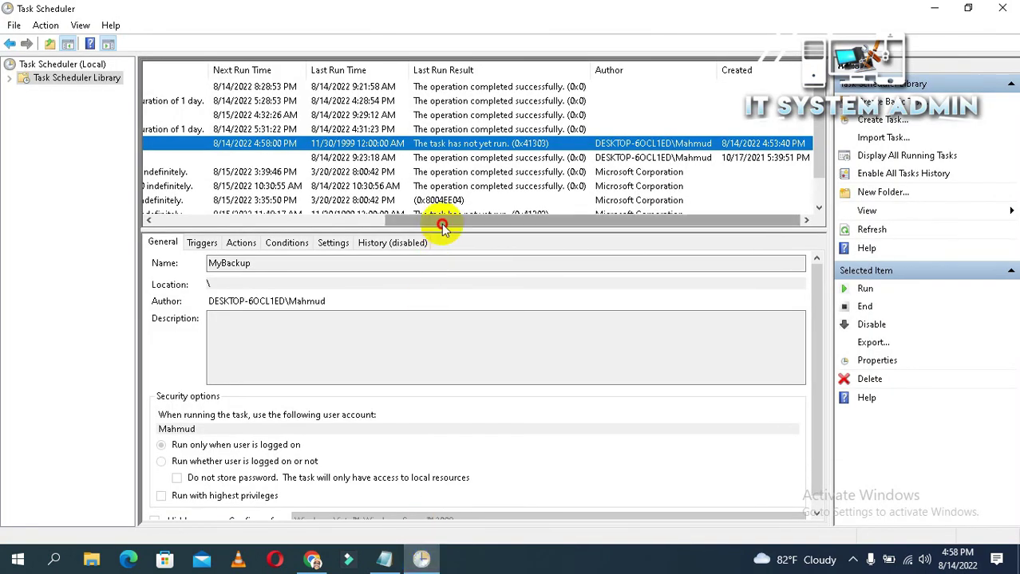
left_click_drag(439, 221, 170, 228)
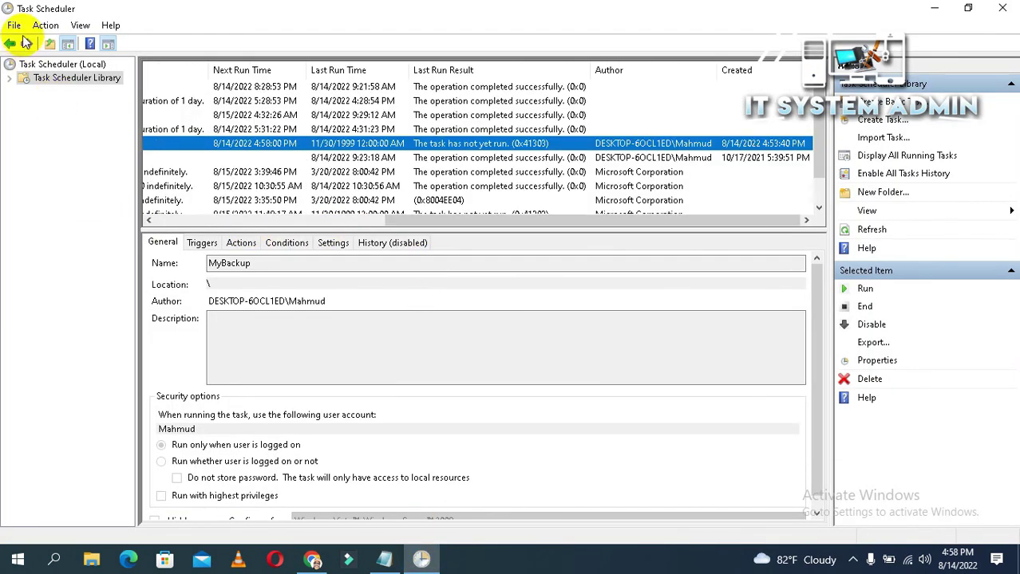
left_click(77, 81)
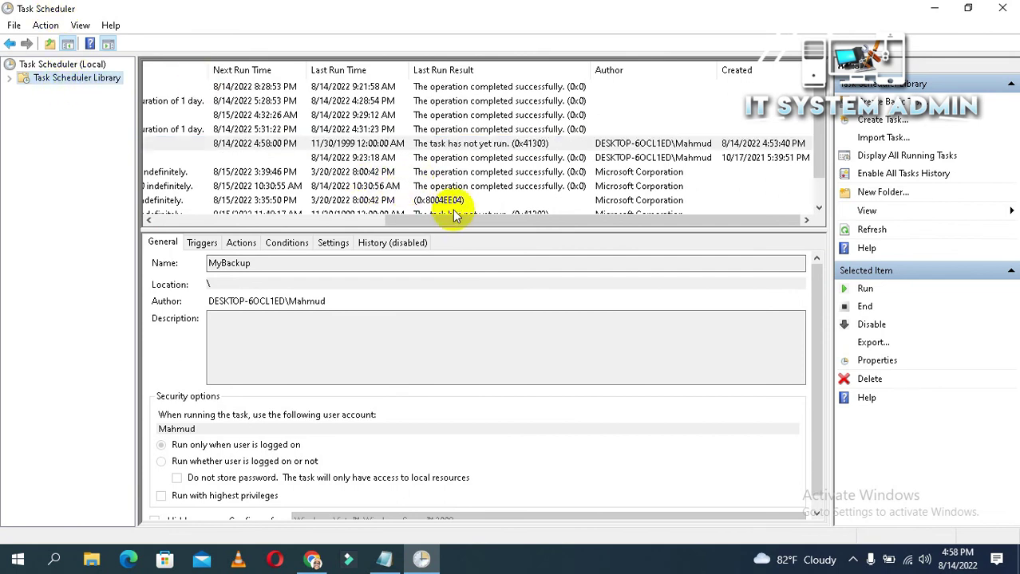
left_click(435, 224)
left_click_drag(435, 226, 161, 237)
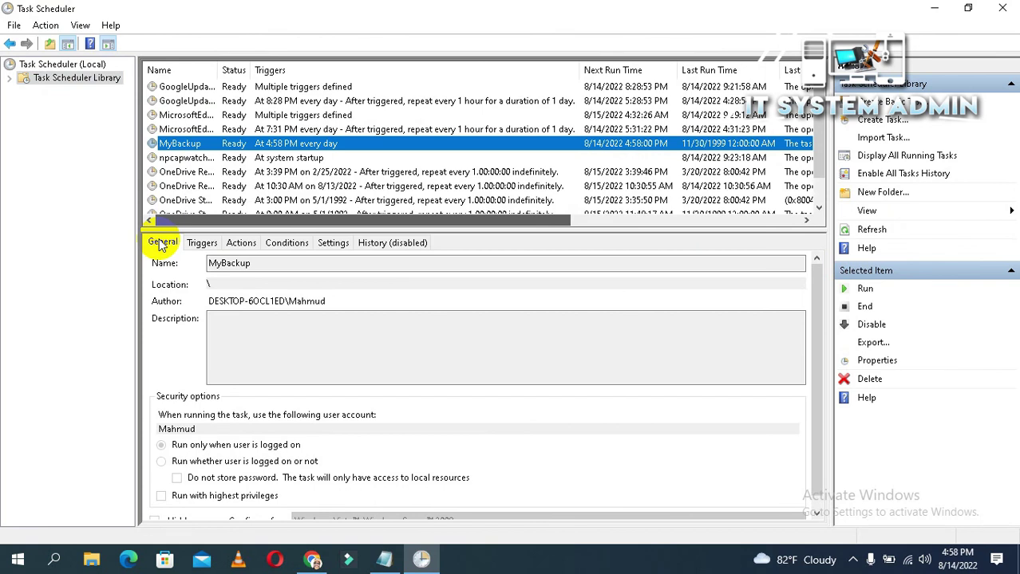
right_click(192, 148)
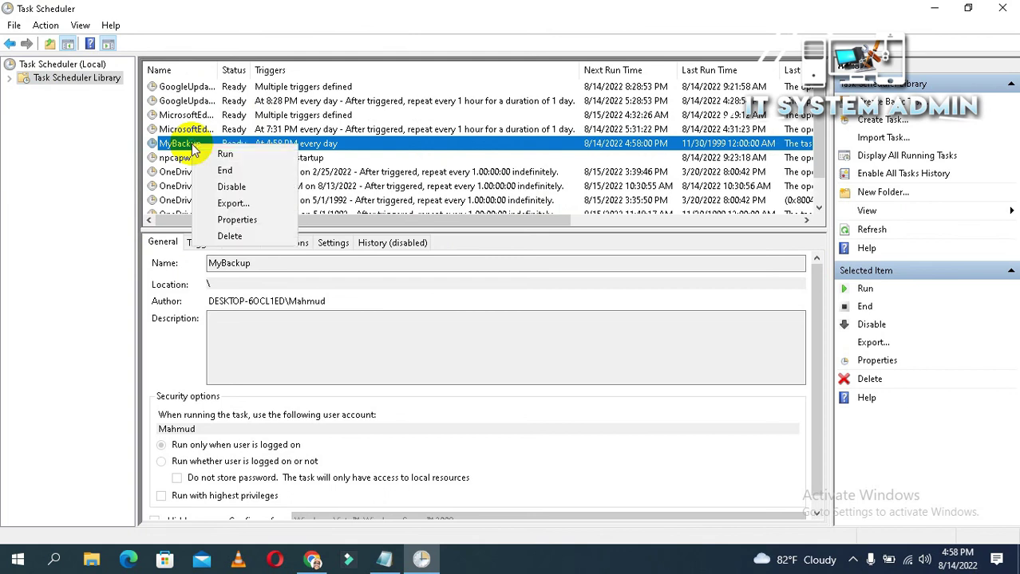
left_click(228, 236)
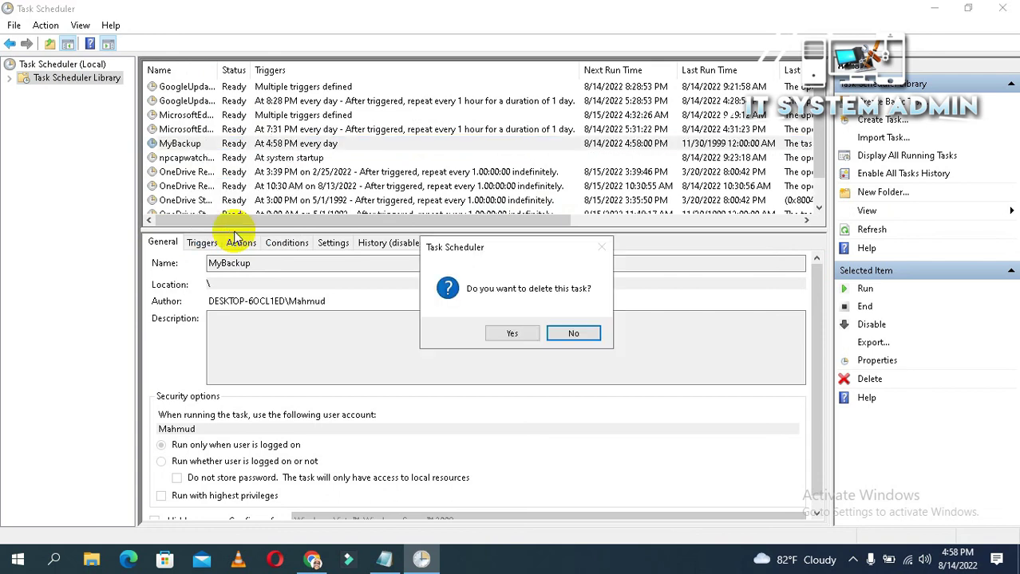
left_click(511, 333)
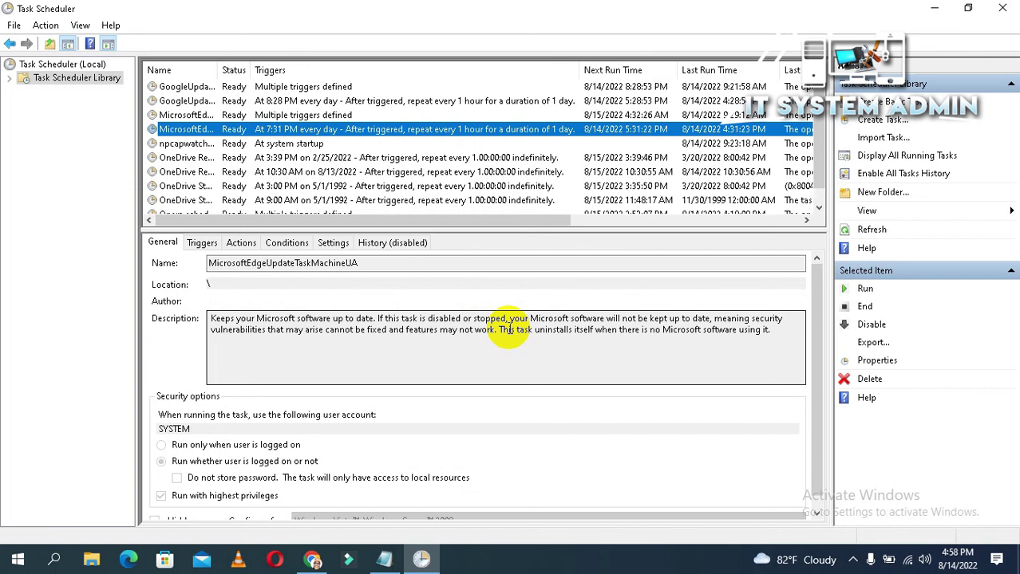
left_click(1007, 20)
left_click(680, 313)
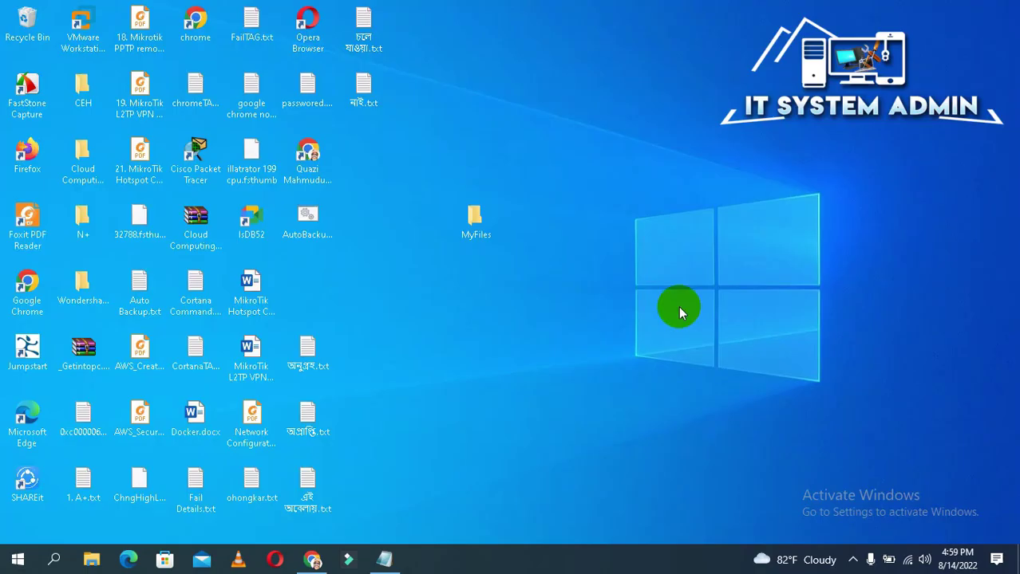